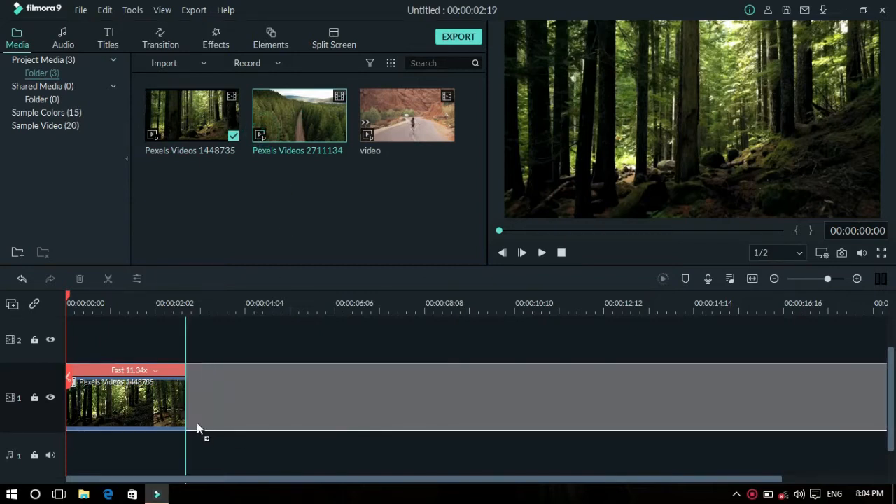
Set the speed of the Pexels Videos 2711134 clip on track 1 to 6.17, giving a duration of 00:00:06:10.
{"action": "right_click", "coordinate": [320, 381]}
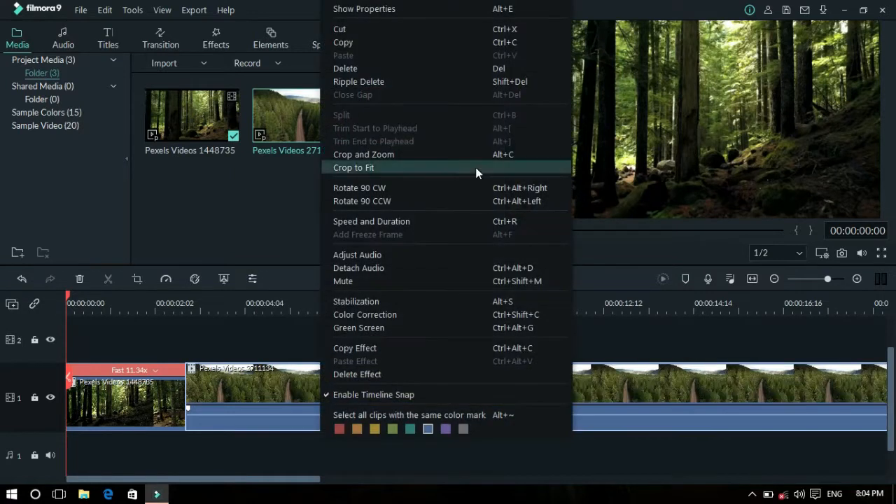
{"action": "left_click", "coordinate": [413, 222]}
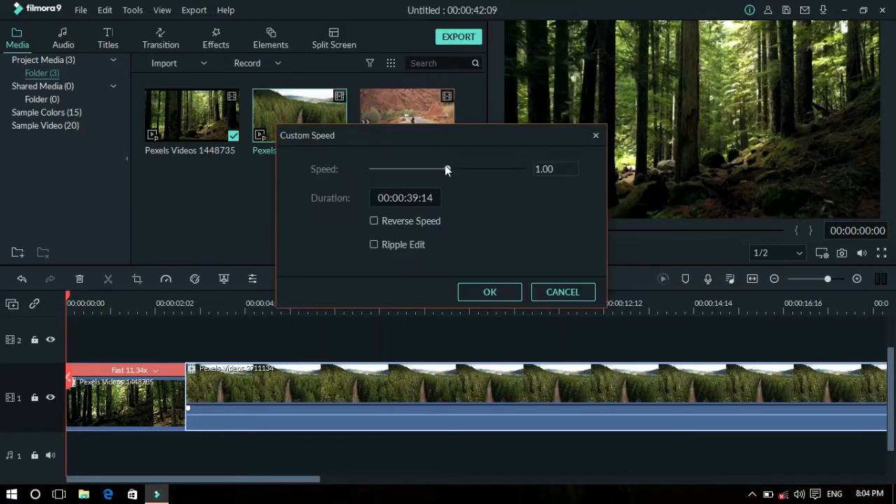
{"action": "left_click", "coordinate": [453, 168]}
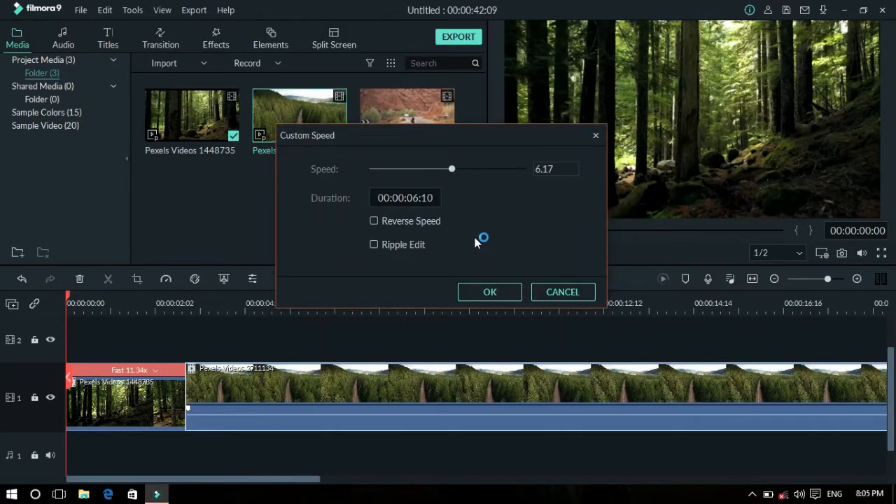
{"action": "left_click", "coordinate": [490, 292]}
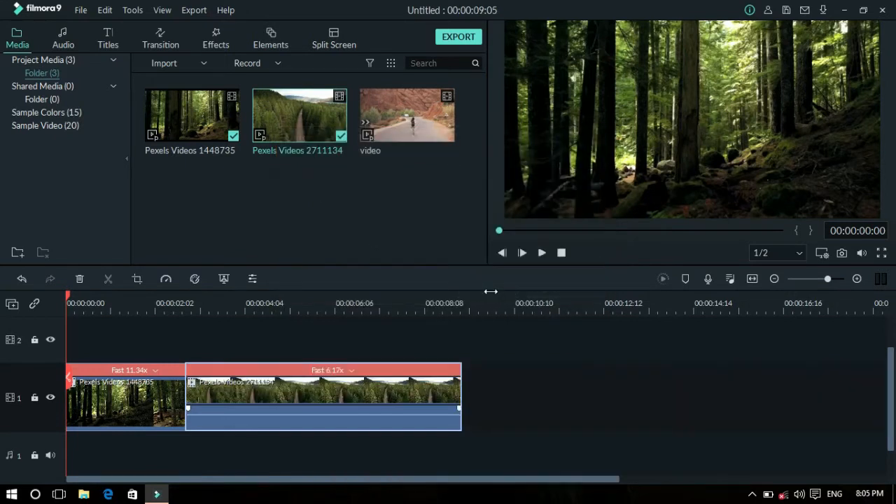
Trim the Pexels Videos 2711134 clip at 00:00:02:19 on track 2 to match the forest clip, and return it to track 1 directly after that clip.
{"action": "left_click_drag", "start_coordinate": [334, 377], "coordinate": [158, 329]}
{"action": "left_click", "coordinate": [181, 301]}
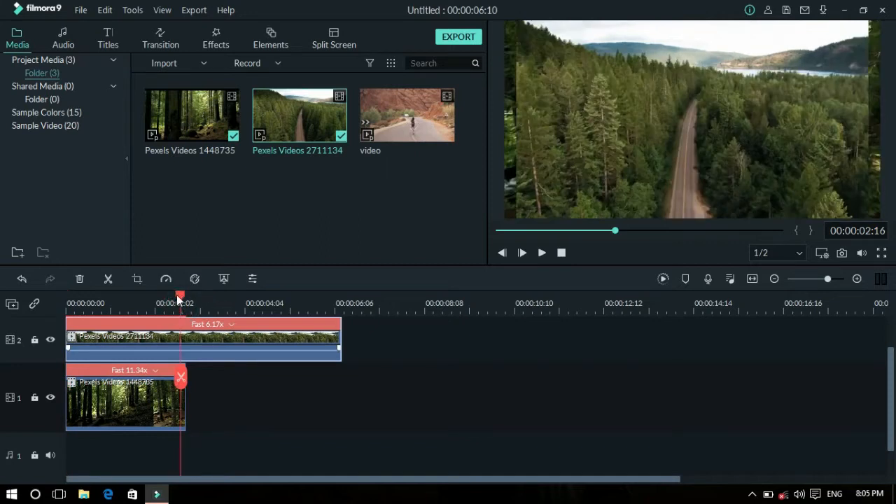
{"action": "left_click_drag", "start_coordinate": [183, 295], "coordinate": [188, 299]}
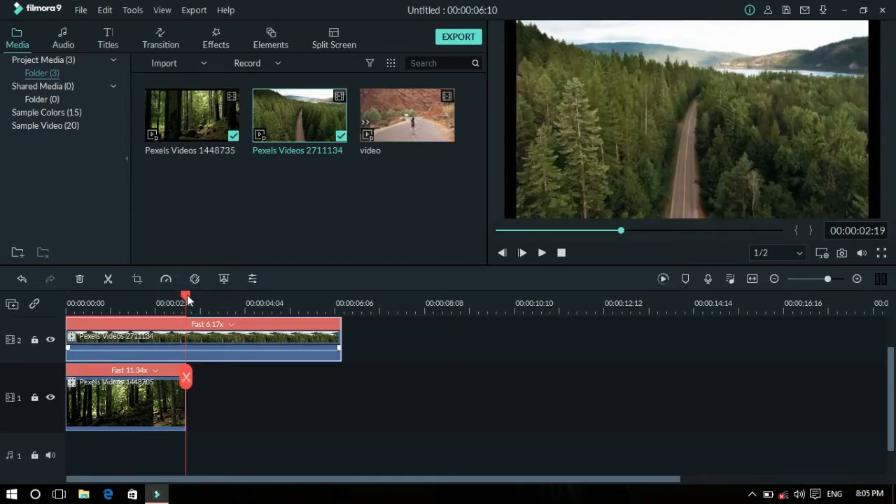
{"action": "left_click", "coordinate": [108, 279]}
{"action": "left_click", "coordinate": [77, 278]}
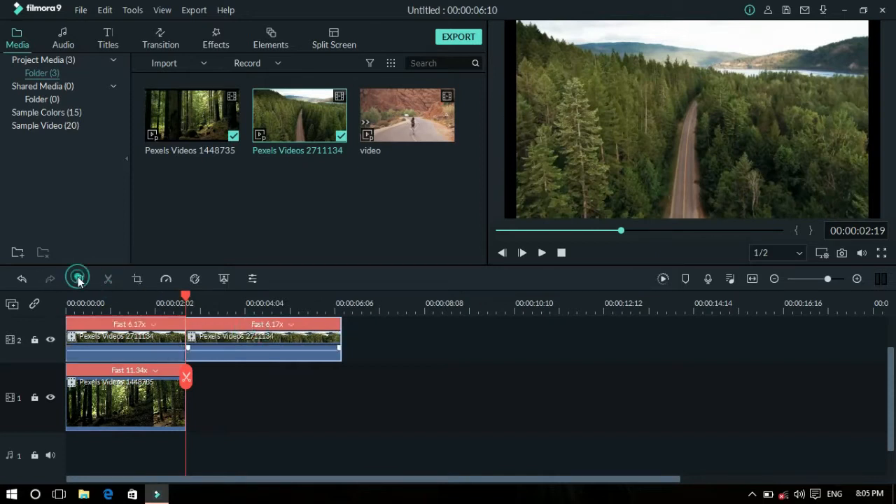
{"action": "left_click", "coordinate": [564, 257]}
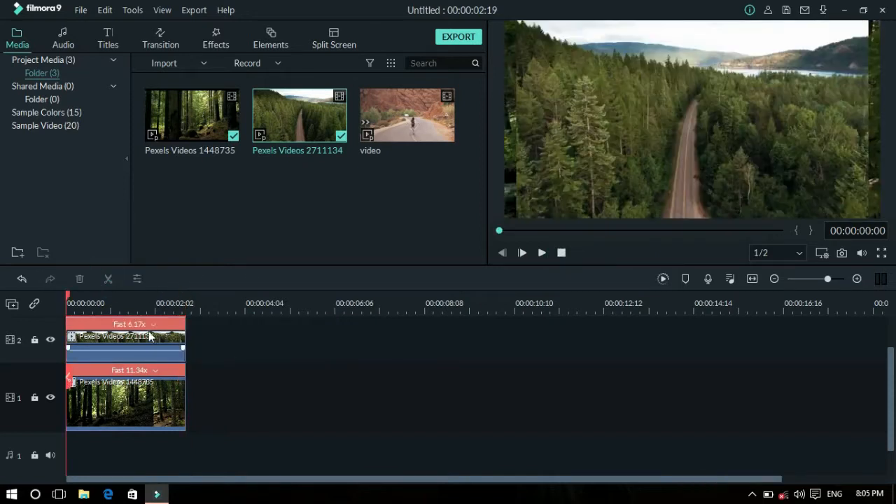
{"action": "left_click_drag", "start_coordinate": [151, 336], "coordinate": [275, 395]}
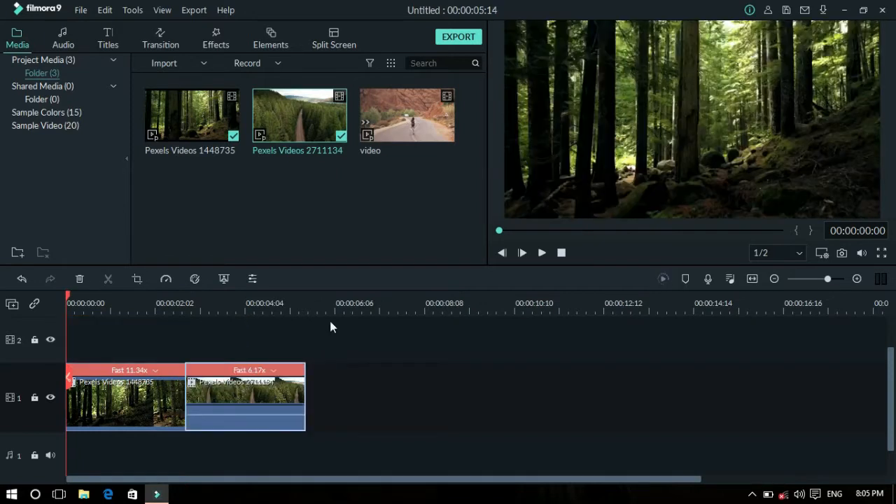
Add the "video" clip to the end of track 1 and set its speed to 8.76 for a duration of 00:00:02:19.
{"action": "left_click_drag", "start_coordinate": [382, 121], "coordinate": [318, 402]}
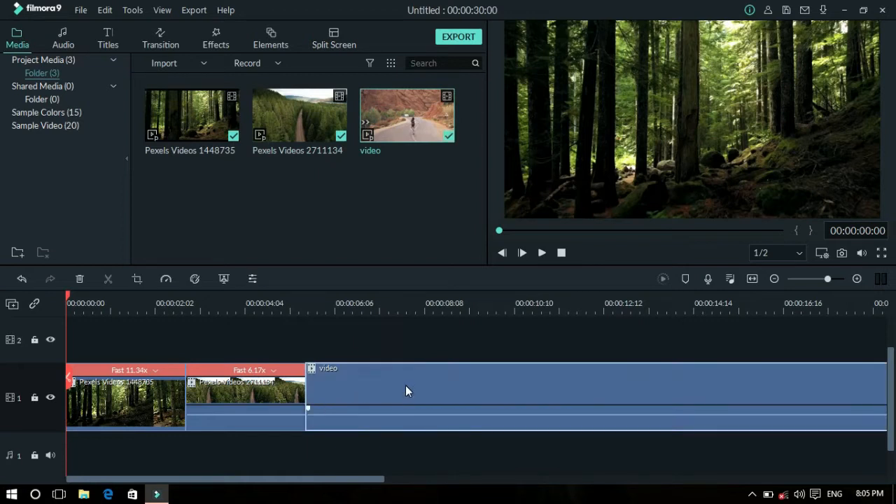
{"action": "right_click", "coordinate": [405, 391]}
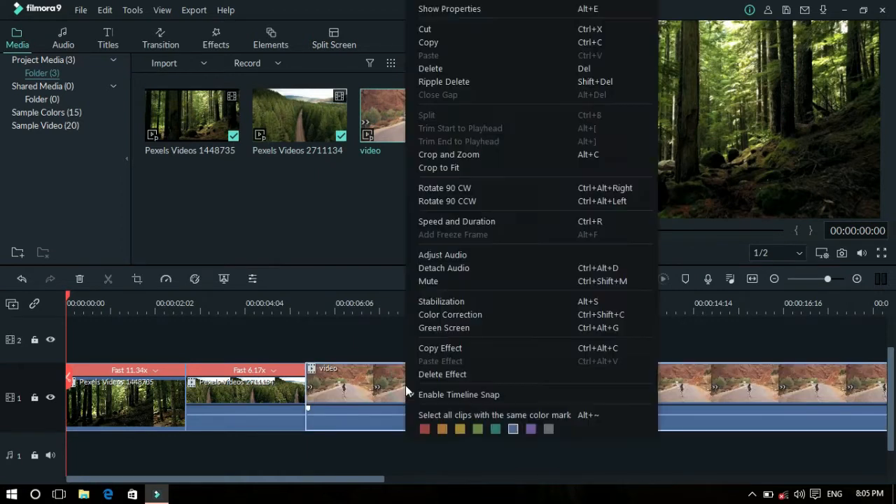
{"action": "left_click", "coordinate": [476, 222]}
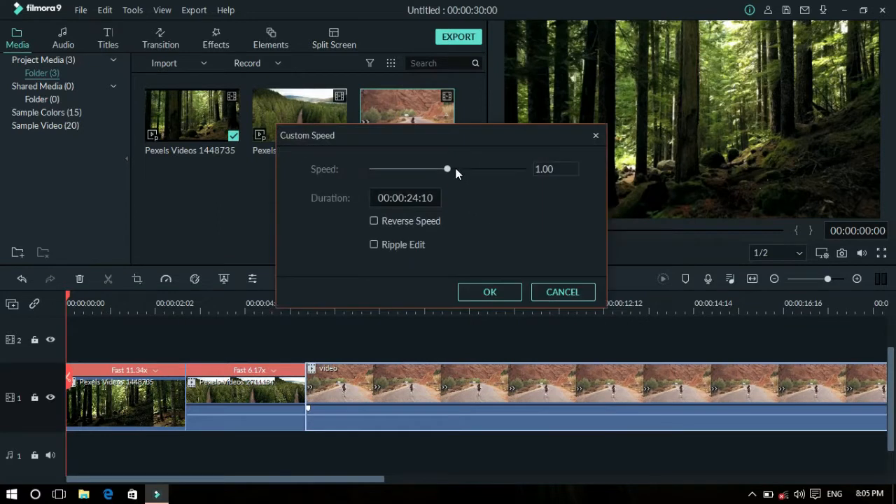
{"action": "left_click_drag", "start_coordinate": [456, 173], "coordinate": [453, 170]}
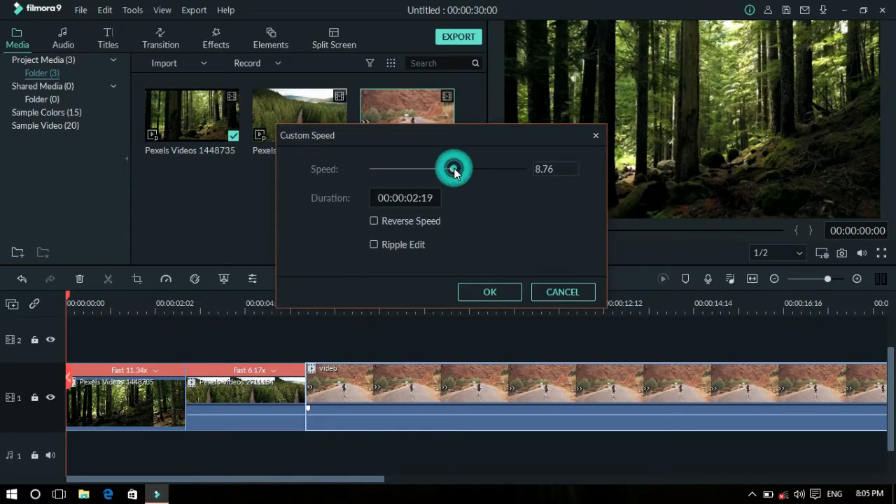
{"action": "left_click", "coordinate": [489, 294]}
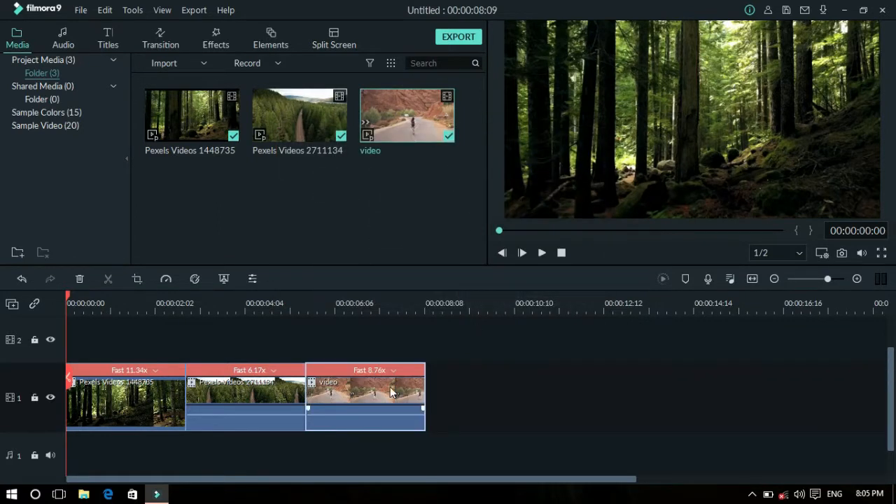
Duplicate the sped-up "video" clip at the end of track 1 and ripple delete the gap before the copy.
{"action": "left_click", "coordinate": [390, 392]}
{"action": "left_click", "coordinate": [447, 311]}
{"action": "left_click", "coordinate": [466, 383]}
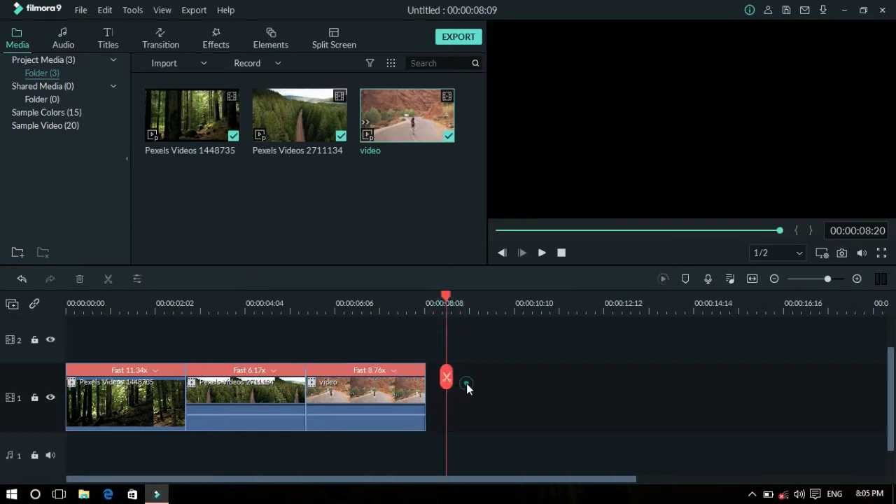
{"action": "key", "text": "ctrl+v"}
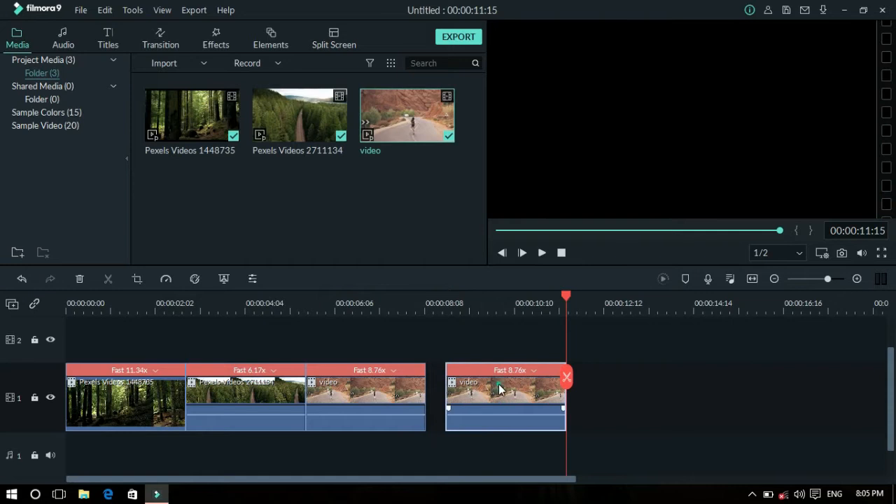
{"action": "left_click_drag", "start_coordinate": [496, 389], "coordinate": [490, 385]}
{"action": "right_click", "coordinate": [436, 393]}
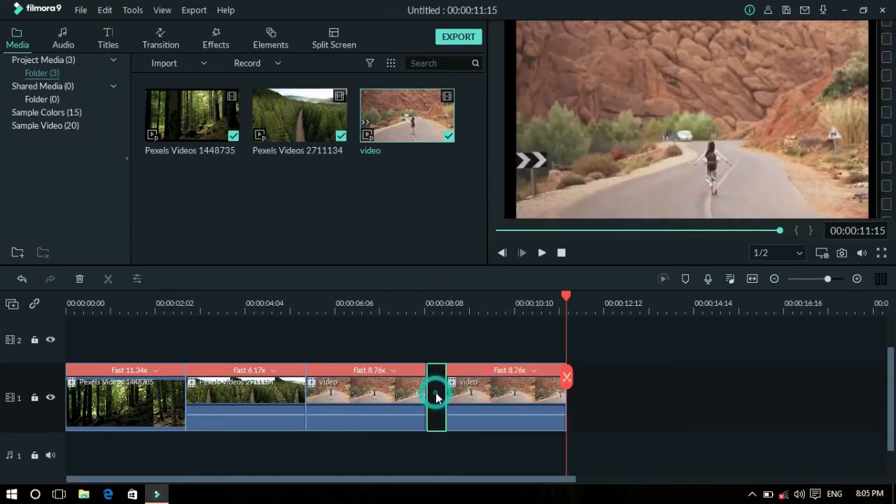
{"action": "left_click", "coordinate": [454, 400]}
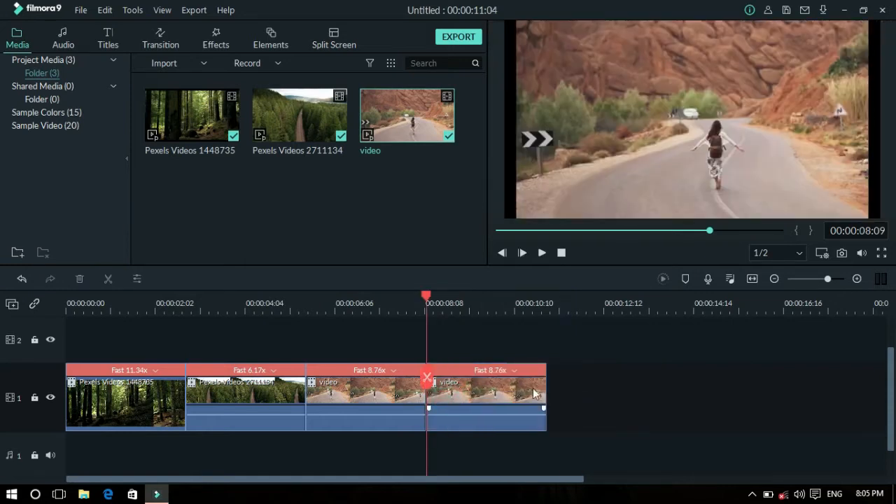
Paste a copy of the Pexels Videos 2711134 clip at the end of track 1 and ripple delete the gap before it.
{"action": "left_click", "coordinate": [263, 400]}
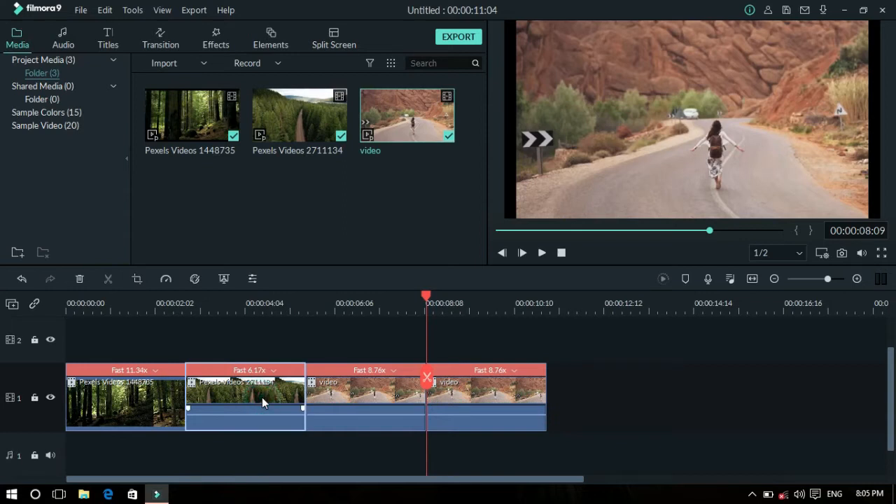
{"action": "left_click", "coordinate": [566, 301]}
{"action": "left_click", "coordinate": [594, 394]}
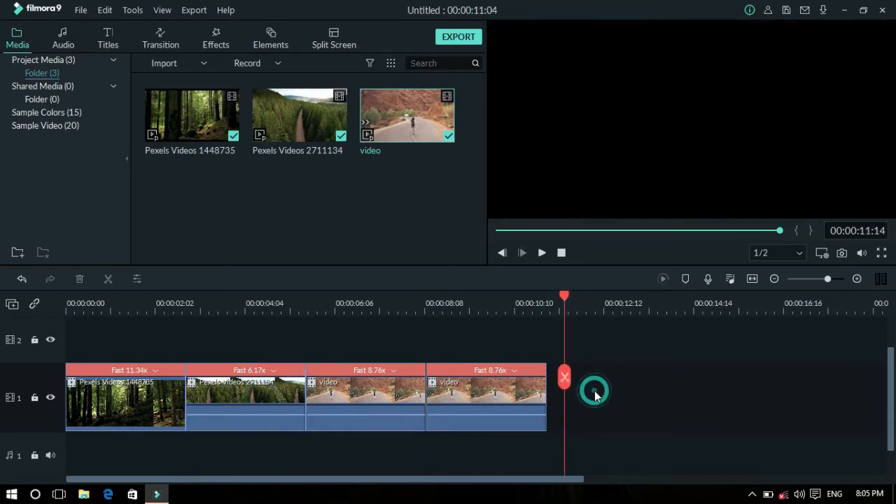
{"action": "key", "text": "ctrl+v"}
{"action": "left_click_drag", "start_coordinate": [609, 389], "coordinate": [609, 390]}
{"action": "left_click", "coordinate": [556, 396]}
{"action": "right_click", "coordinate": [565, 396]}
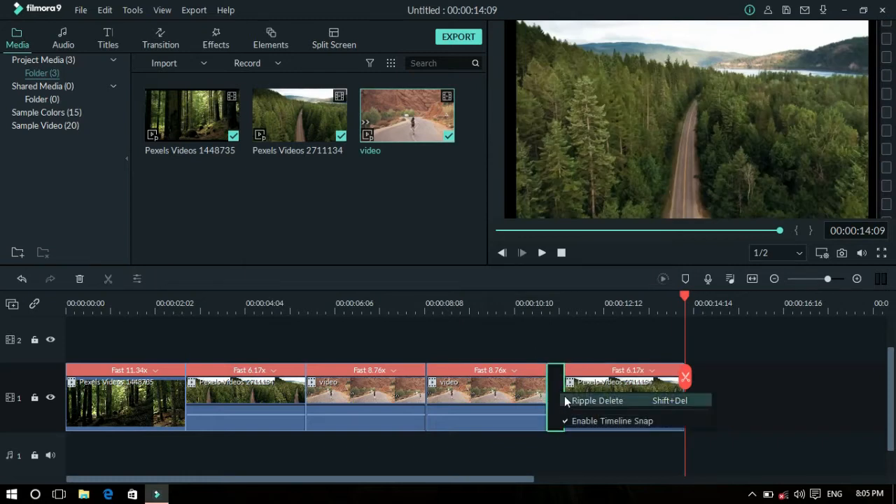
{"action": "left_click", "coordinate": [596, 400]}
Paste a copy of the first clip, Pexels Videos 1448735, at the end of track 1 and ripple delete the gap before it.
{"action": "left_click", "coordinate": [133, 395]}
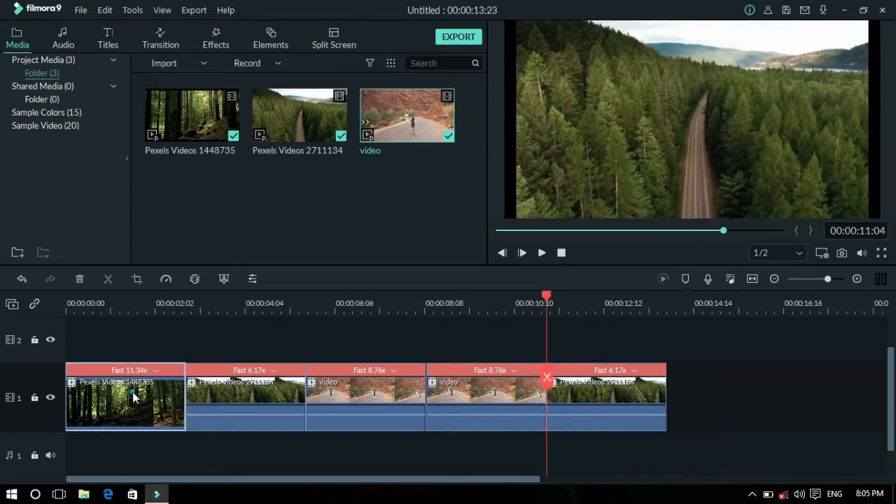
{"action": "left_click", "coordinate": [679, 308]}
{"action": "left_click", "coordinate": [704, 379]}
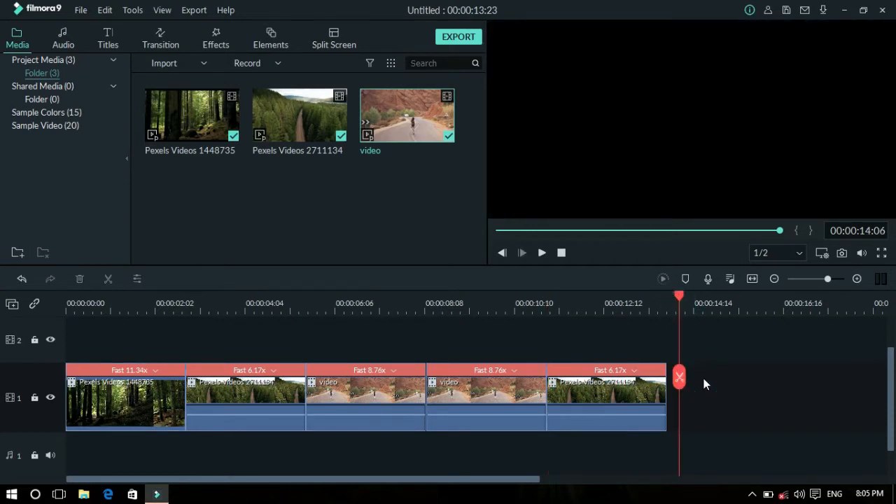
{"action": "key", "text": "ctrl+v"}
{"action": "right_click", "coordinate": [672, 396]}
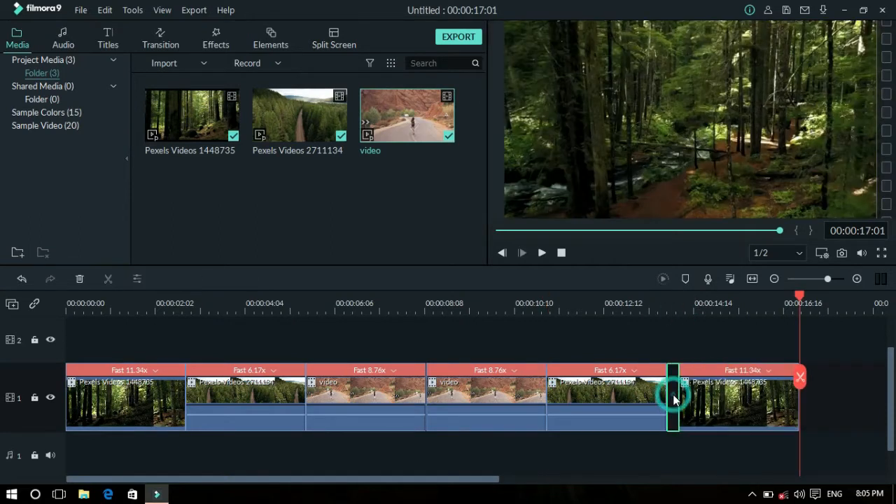
{"action": "left_click", "coordinate": [689, 402]}
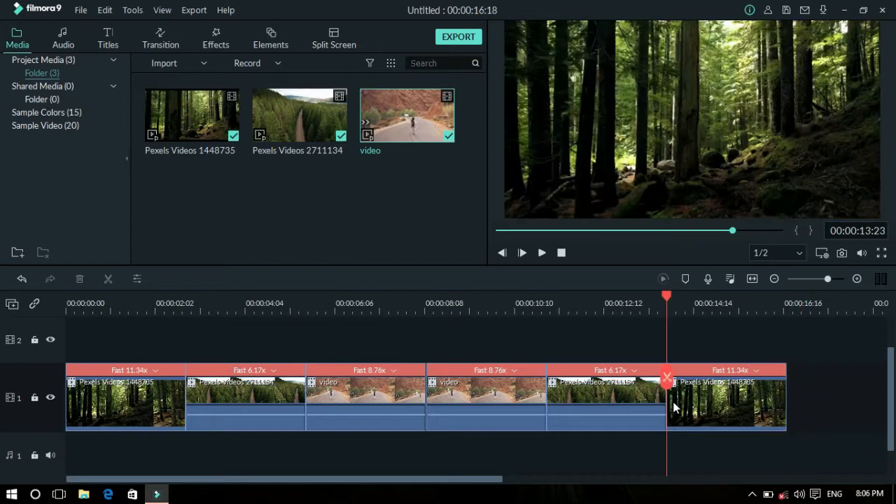
Apply Reverse Speed to the second "video" clip on track 1.
{"action": "left_click", "coordinate": [475, 388]}
{"action": "right_click", "coordinate": [477, 389]}
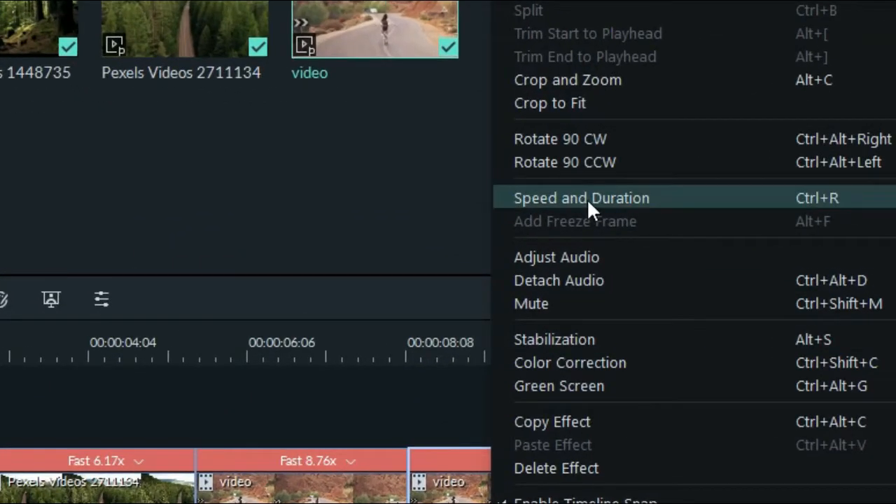
{"action": "left_click", "coordinate": [586, 198]}
{"action": "left_click", "coordinate": [317, 196]}
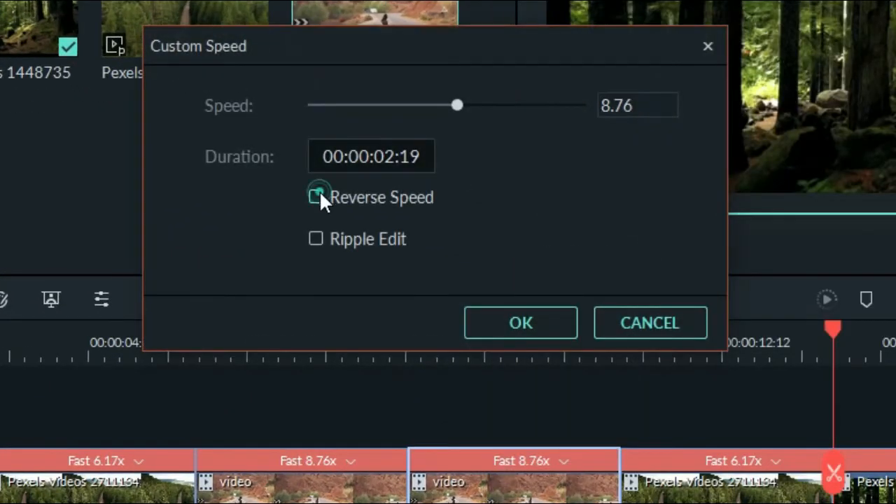
{"action": "left_click", "coordinate": [518, 324]}
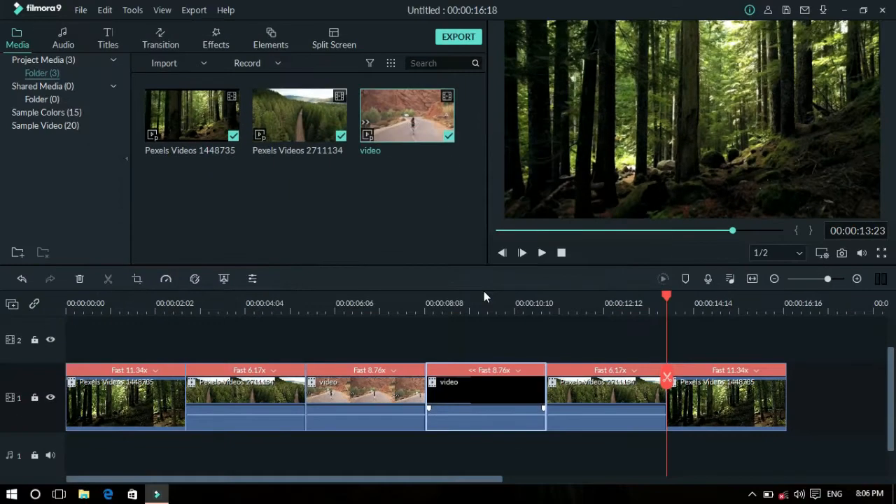
Apply Reverse Speed to the copied Pexels Videos 2711134 clip, the fifth clip on track 1.
{"action": "left_click", "coordinate": [593, 388]}
{"action": "right_click", "coordinate": [591, 385]}
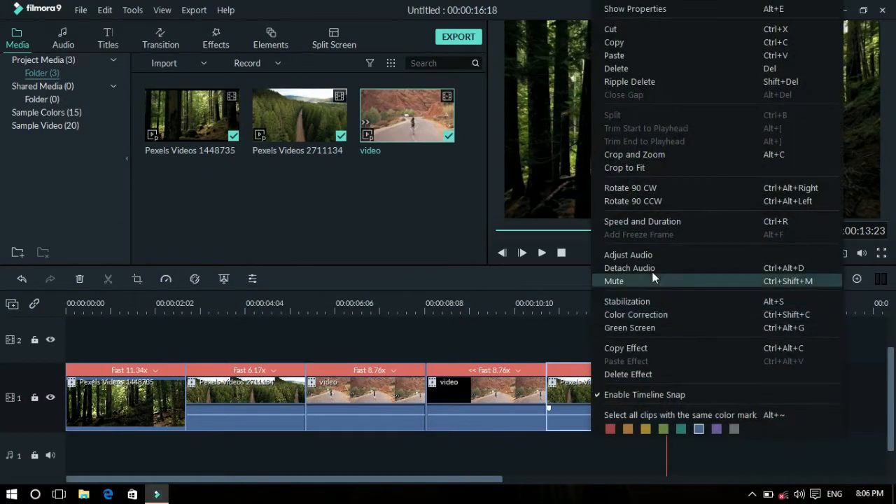
{"action": "left_click", "coordinate": [640, 221]}
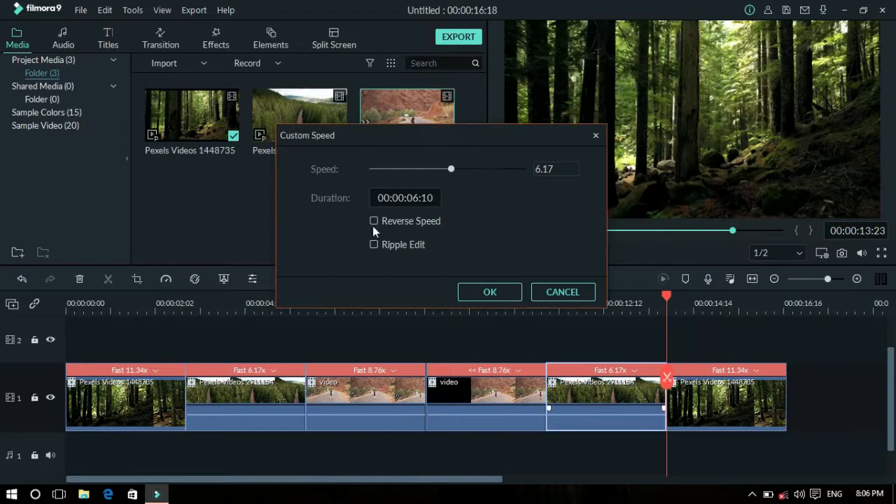
{"action": "left_click", "coordinate": [374, 221]}
{"action": "left_click", "coordinate": [489, 292]}
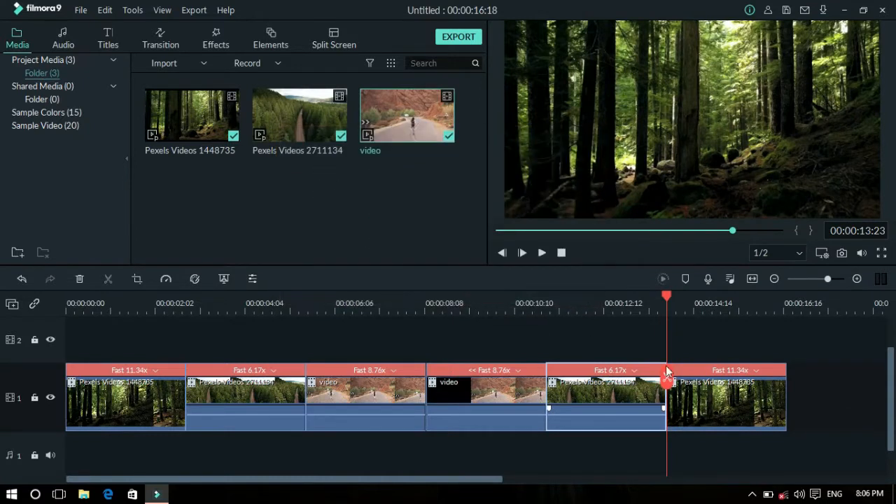
Apply Reverse Speed to the last Pexels Videos 1448735 clip on track 1 and return the playhead to the start.
{"action": "left_click", "coordinate": [728, 392]}
{"action": "right_click", "coordinate": [726, 390]}
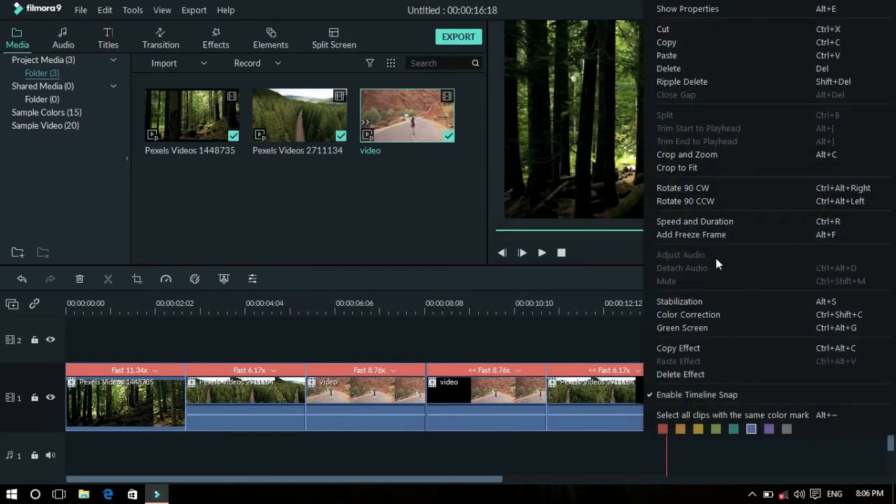
{"action": "left_click", "coordinate": [698, 221]}
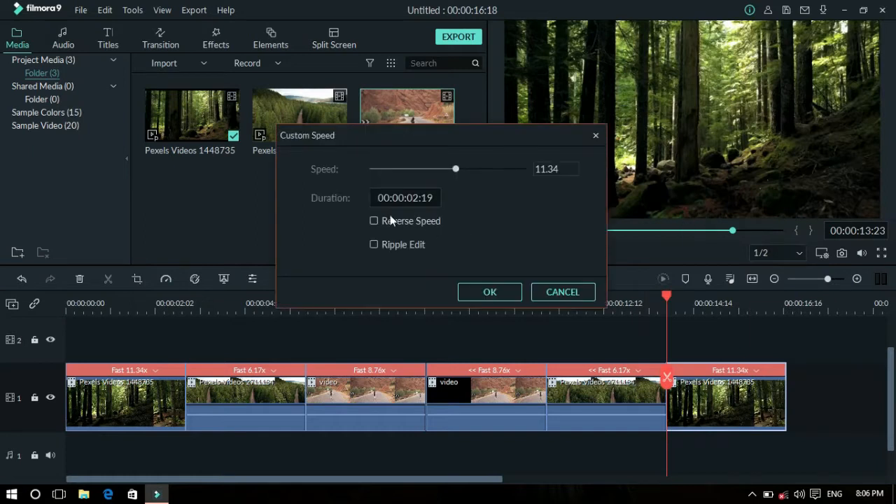
{"action": "left_click", "coordinate": [374, 220]}
{"action": "left_click", "coordinate": [485, 297]}
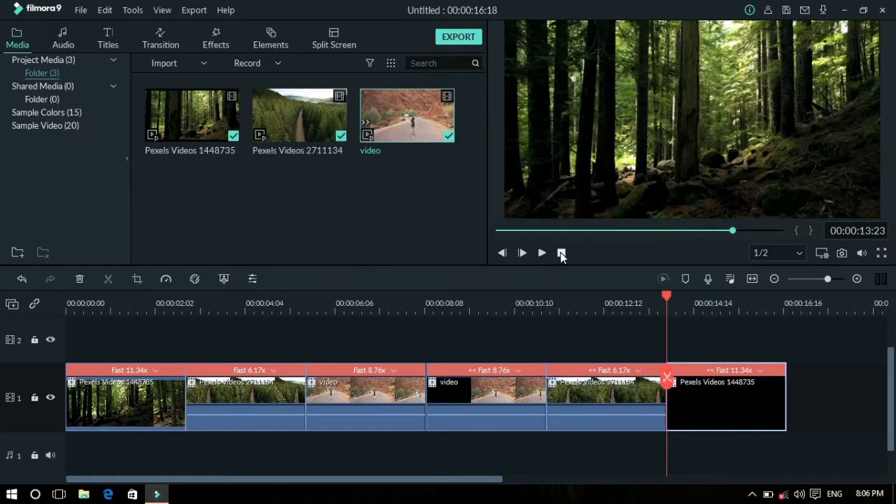
{"action": "left_click", "coordinate": [560, 252]}
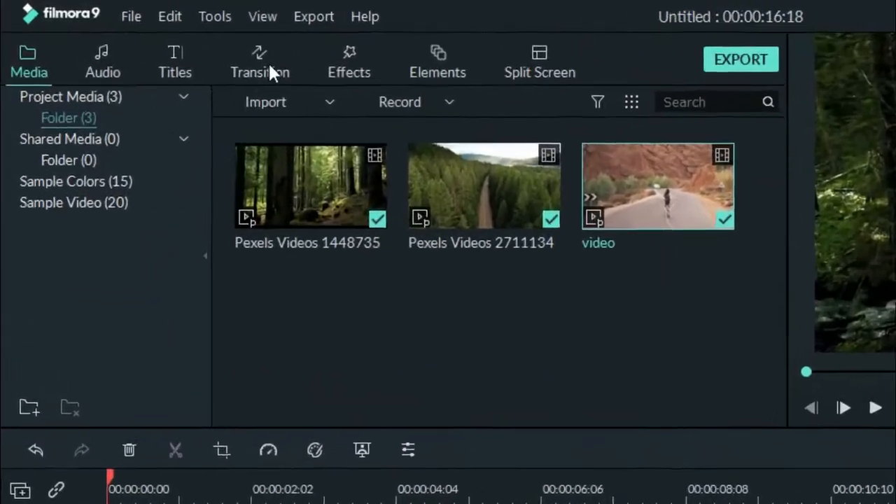
Search the transition library for "zoom".
{"action": "left_click", "coordinate": [164, 38]}
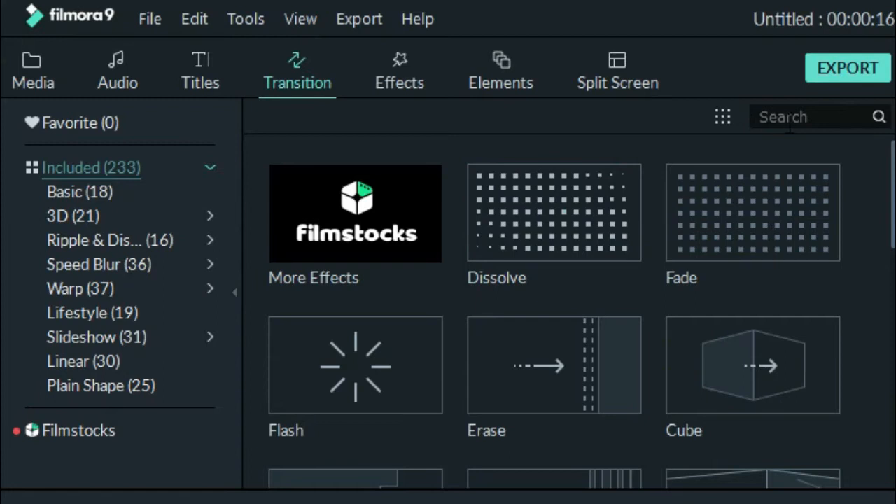
{"action": "left_click", "coordinate": [790, 116]}
{"action": "type", "text": "zo"}
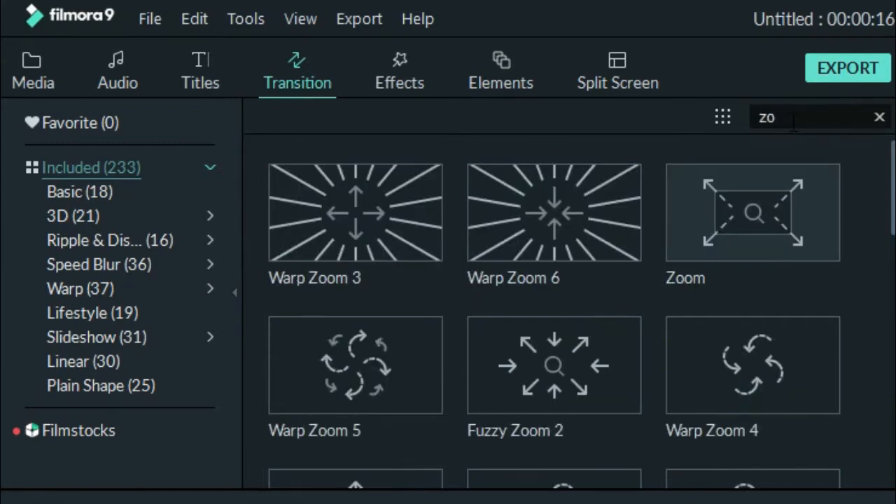
{"action": "type", "text": "om"}
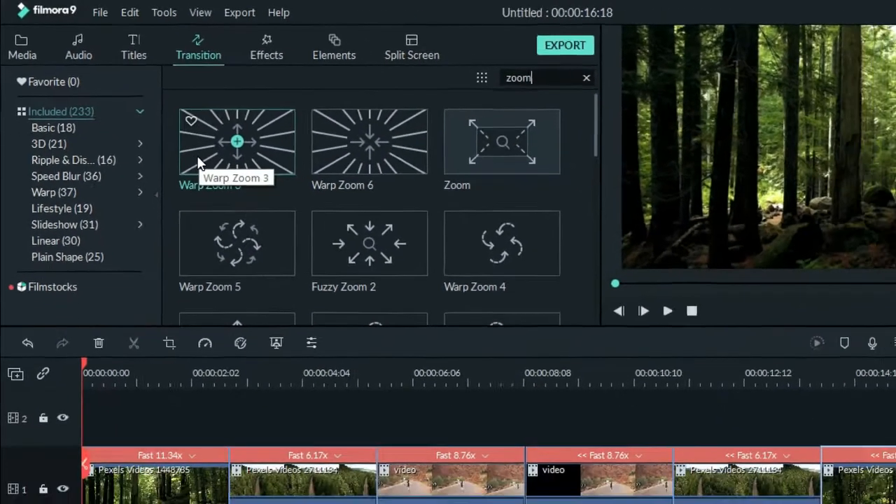
Add a Warp Zoom 3 transition at the first cut and another at the second cut on track 1.
{"action": "left_click", "coordinate": [296, 236]}
{"action": "left_click_drag", "start_coordinate": [174, 140], "coordinate": [202, 420]}
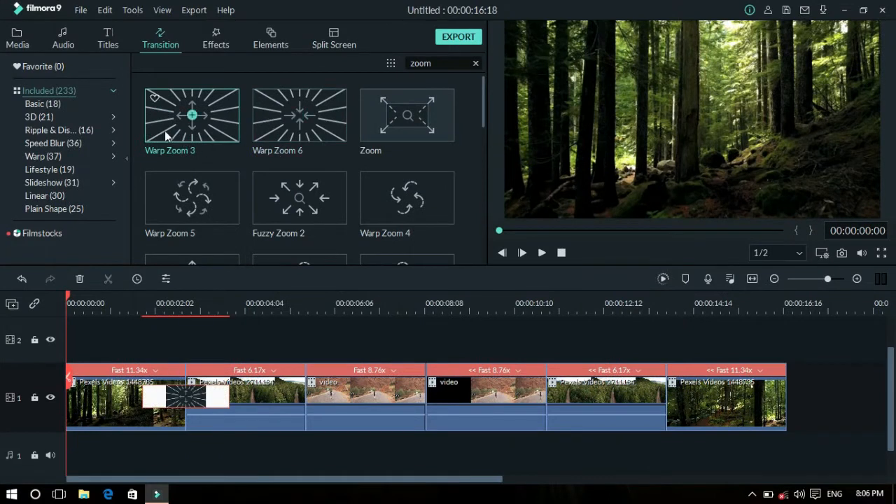
{"action": "left_click_drag", "start_coordinate": [164, 130], "coordinate": [292, 401]}
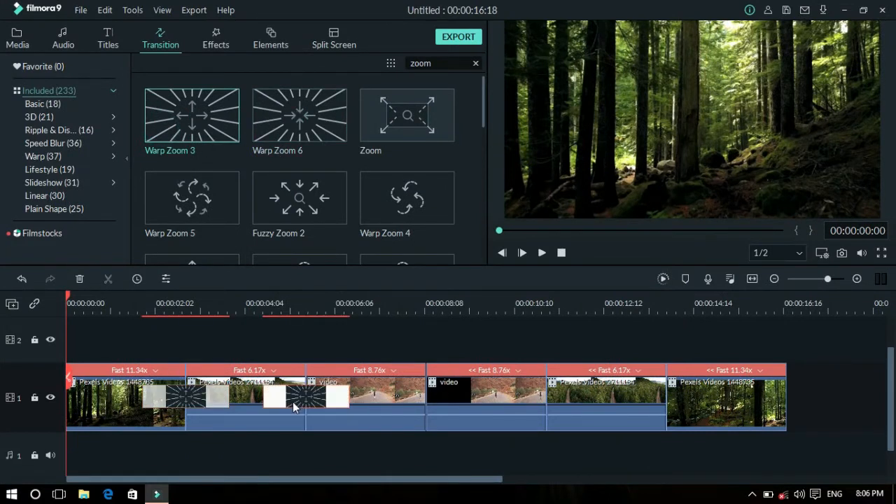
Add Warp Zoom 6 transitions at the third, fourth and fifth cuts on track 1.
{"action": "left_click", "coordinate": [270, 135]}
{"action": "left_click_drag", "start_coordinate": [274, 143], "coordinate": [425, 398]}
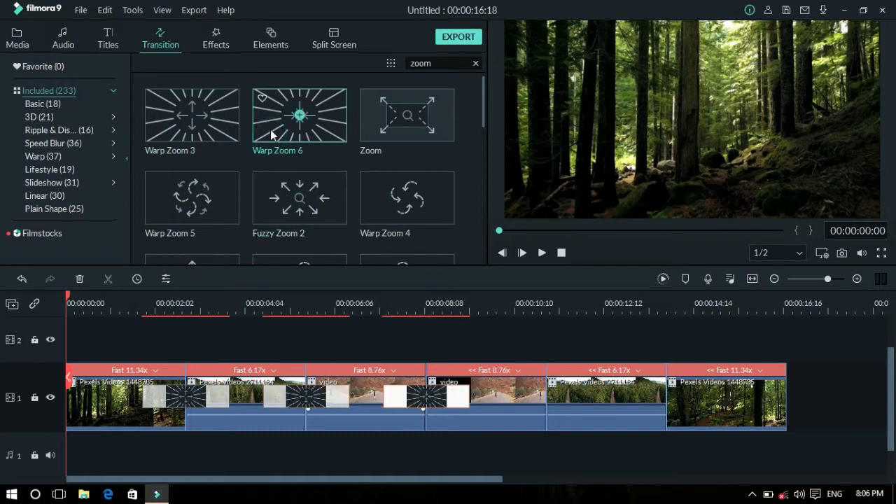
{"action": "left_click_drag", "start_coordinate": [273, 130], "coordinate": [535, 394]}
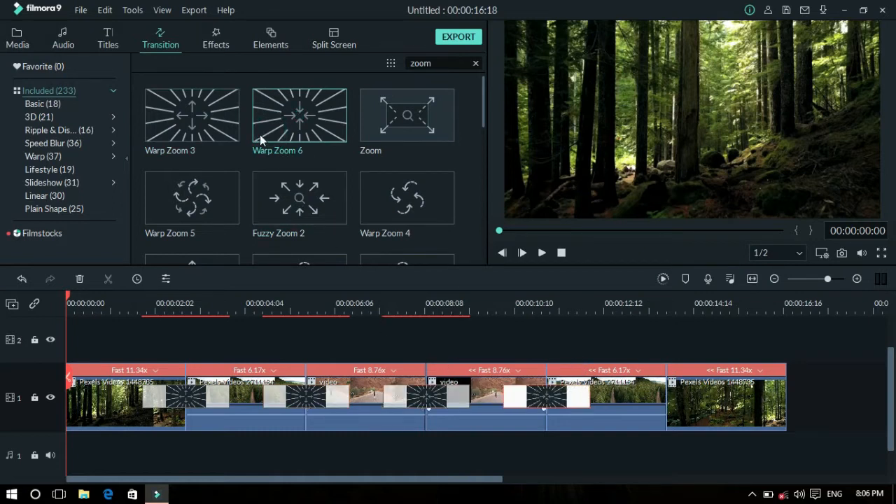
{"action": "left_click_drag", "start_coordinate": [266, 128], "coordinate": [656, 396]}
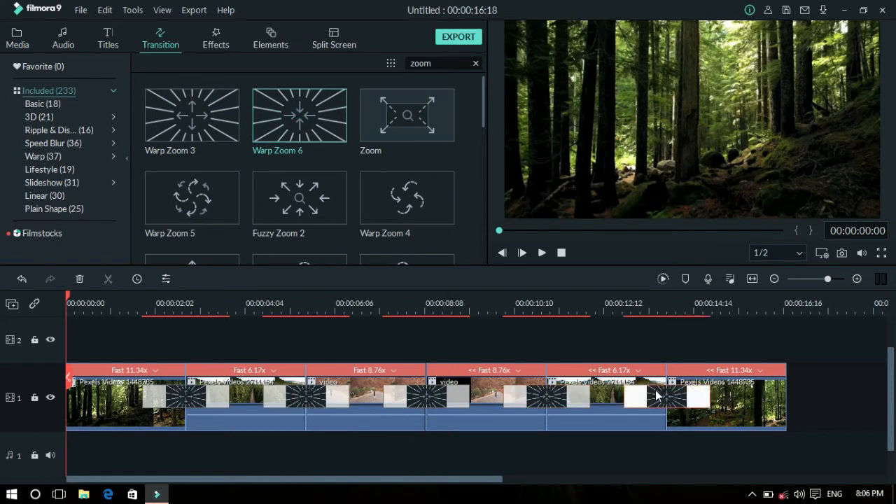
Open the settings of the first transition on track 1 and shorten its duration to 00:00:00:22.
{"action": "left_click", "coordinate": [189, 400]}
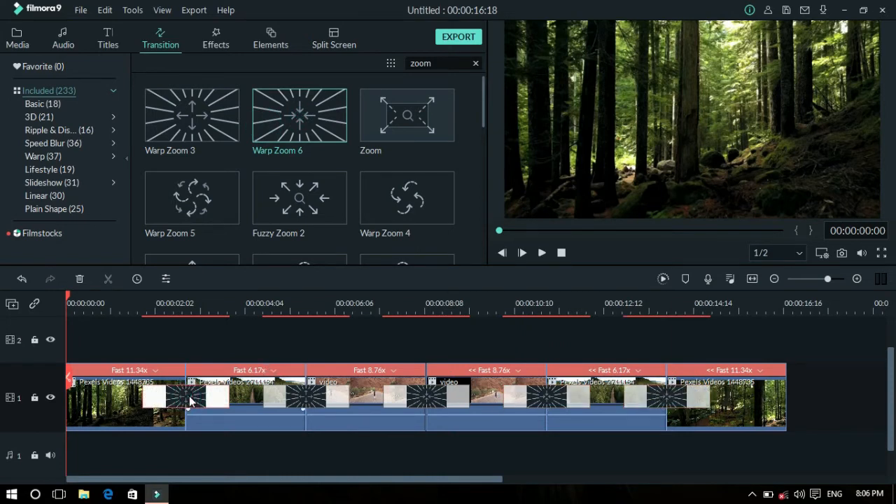
{"action": "double_click", "coordinate": [189, 401]}
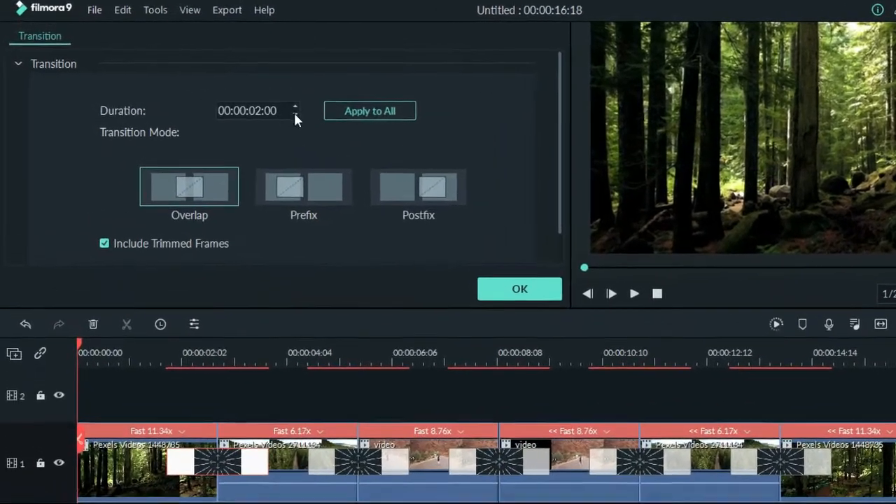
{"action": "left_click", "coordinate": [280, 108]}
{"action": "left_click", "coordinate": [280, 108]}
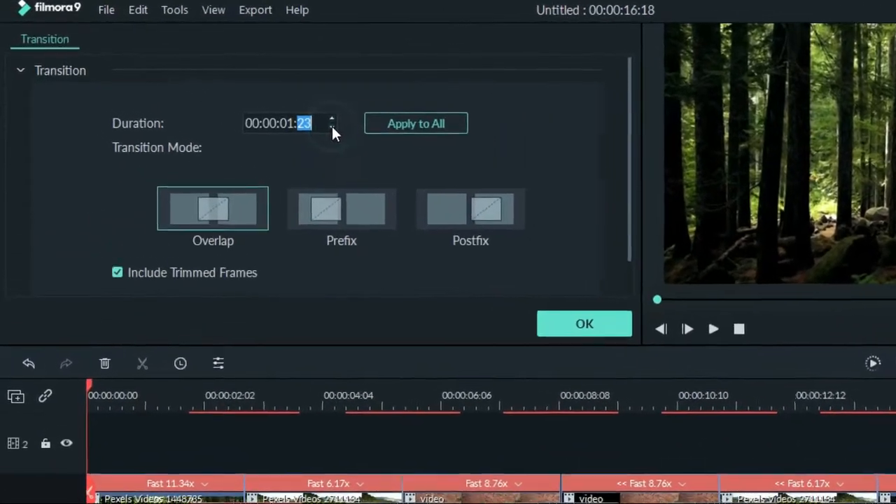
{"action": "left_click", "coordinate": [311, 131]}
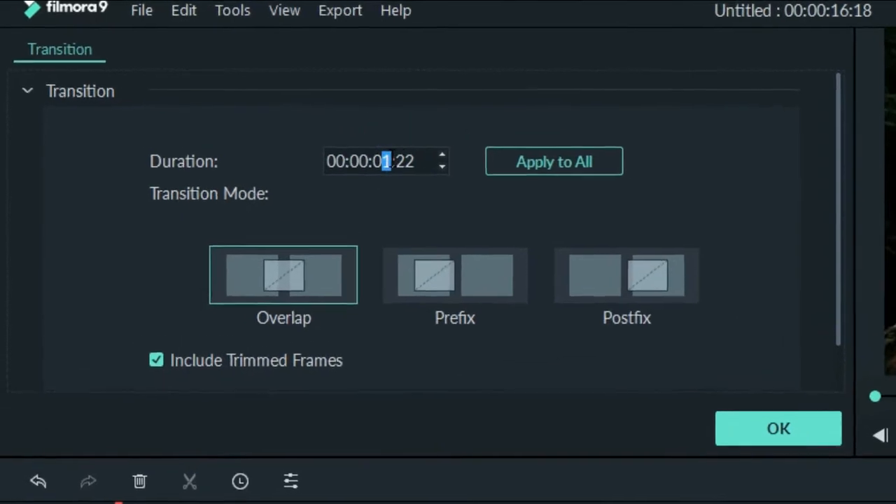
{"action": "type", "text": "0"}
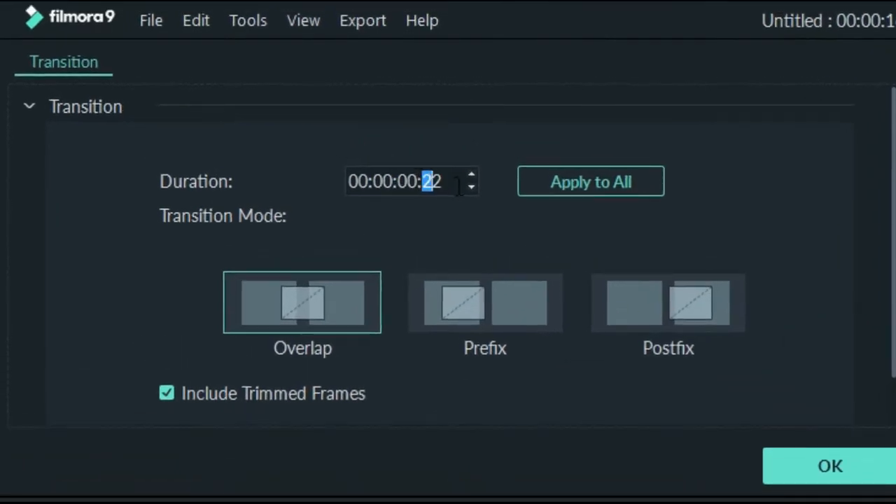
Try to set the first transition's duration to zero seconds and 28 frames.
{"action": "type", "text": "2"}
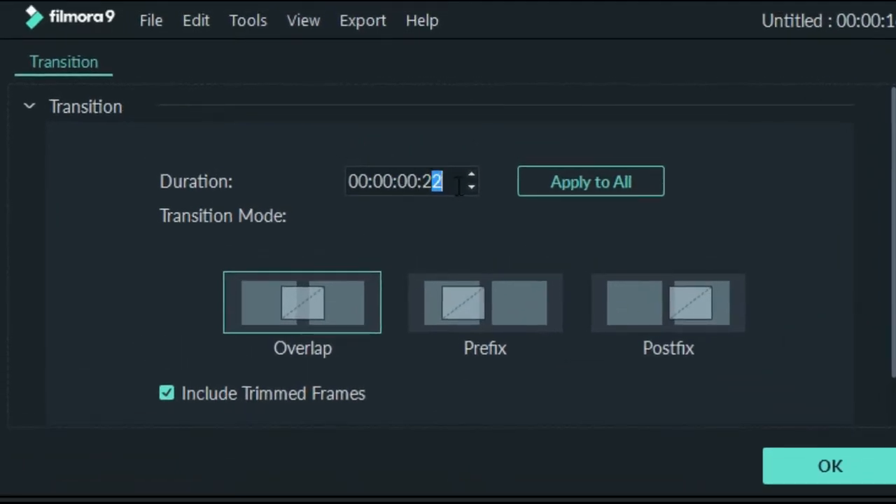
{"action": "type", "text": "8"}
{"action": "key", "text": "Left"}
{"action": "key", "text": "Left"}
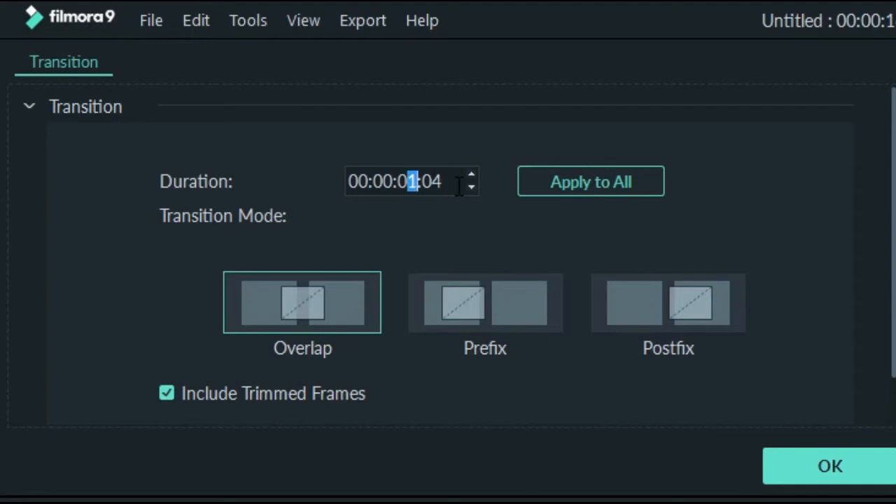
{"action": "type", "text": "0"}
{"action": "type", "text": "2"}
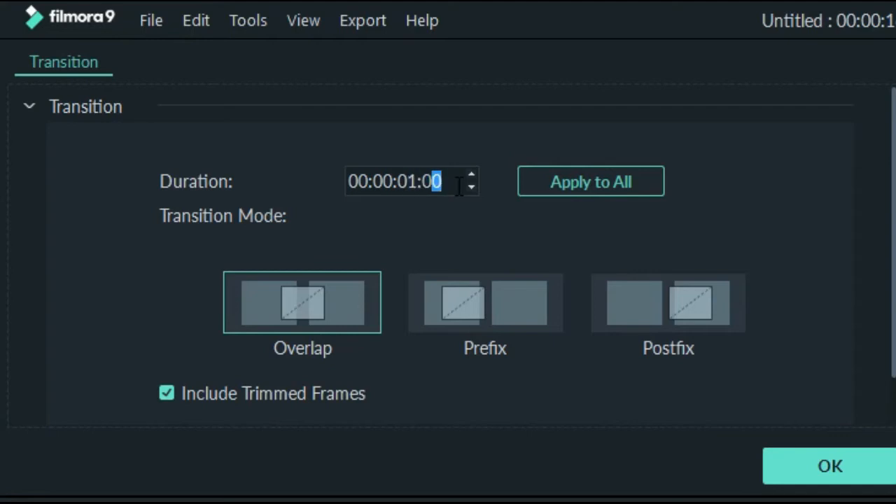
{"action": "key", "text": "Left"}
{"action": "key", "text": "Left"}
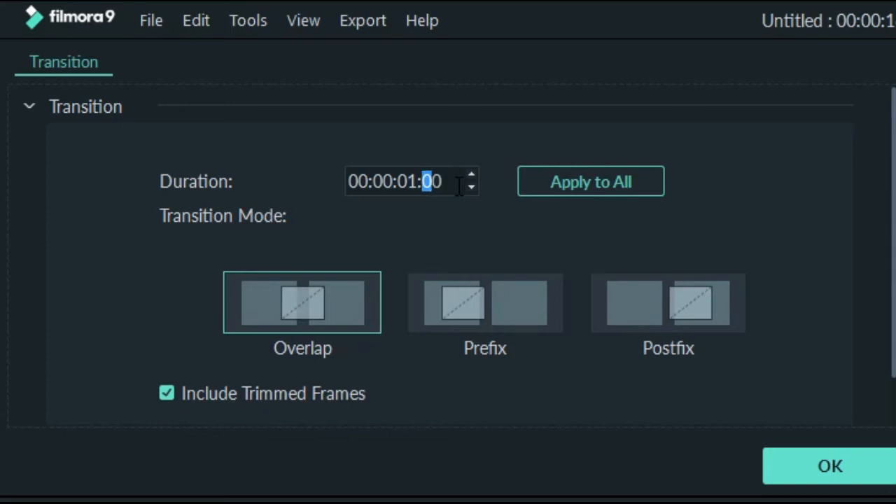
Try to set the frame part of the first transition's duration to 27.
{"action": "type", "text": "0"}
{"action": "type", "text": "2"}
{"action": "type", "text": "7"}
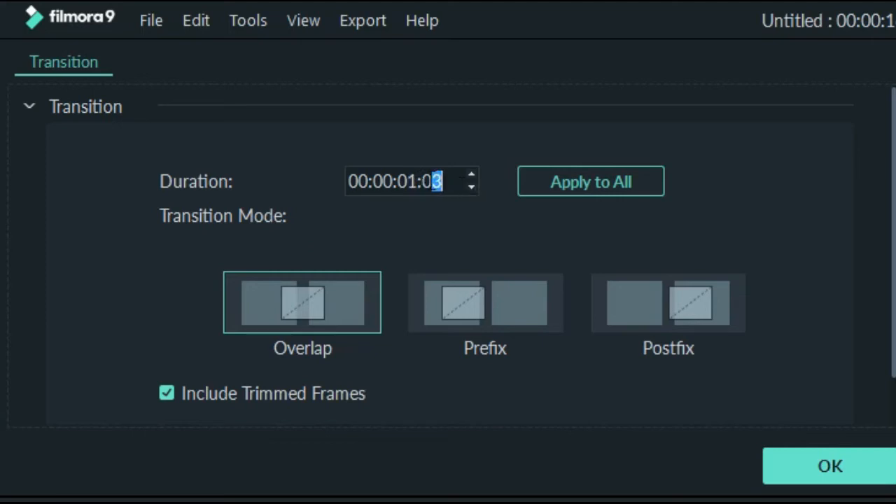
{"action": "left_click", "coordinate": [428, 181]}
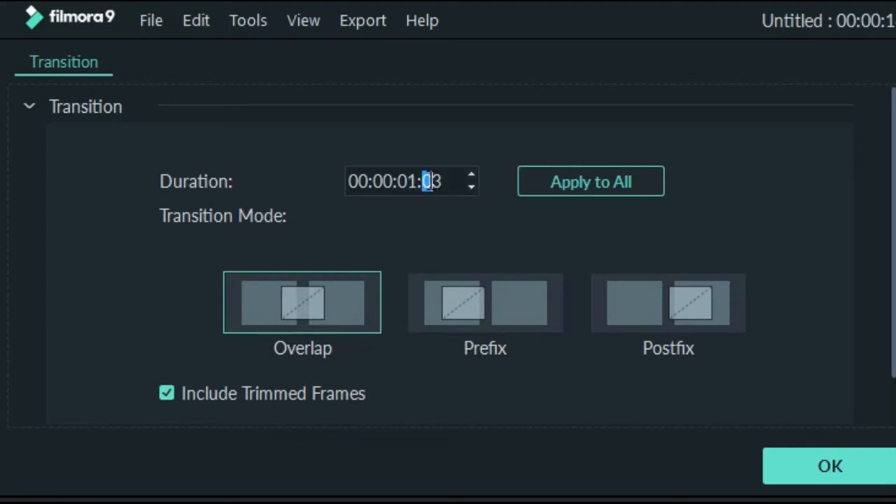
{"action": "type", "text": "2"}
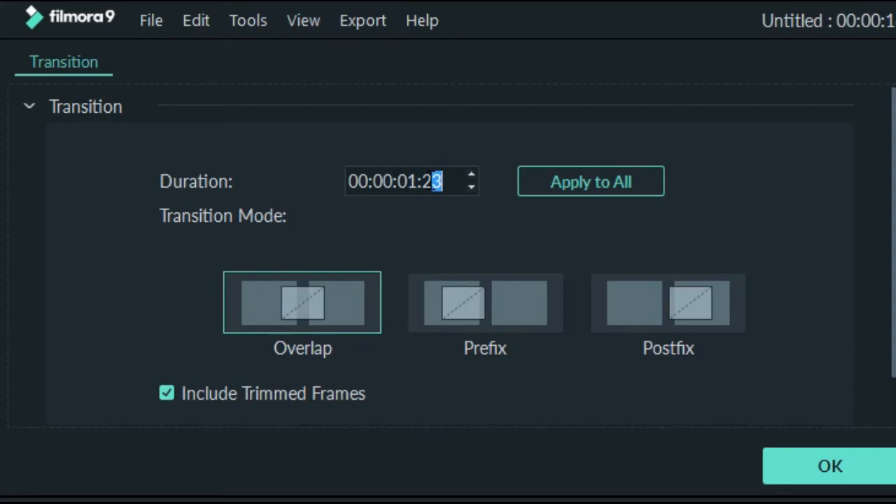
{"action": "type", "text": "7"}
{"action": "key", "text": "Left"}
{"action": "key", "text": "Left"}
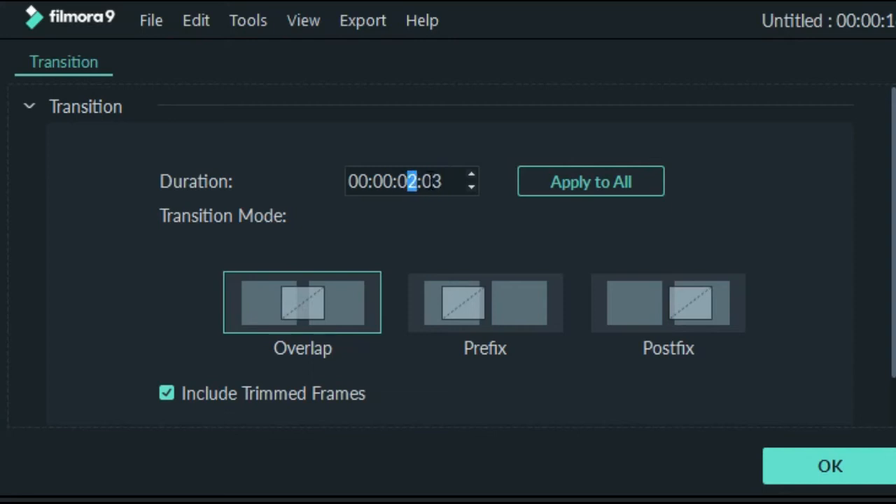
Set the first transition's duration to 00:00:00:23 and confirm the transition settings.
{"action": "type", "text": "0:"}
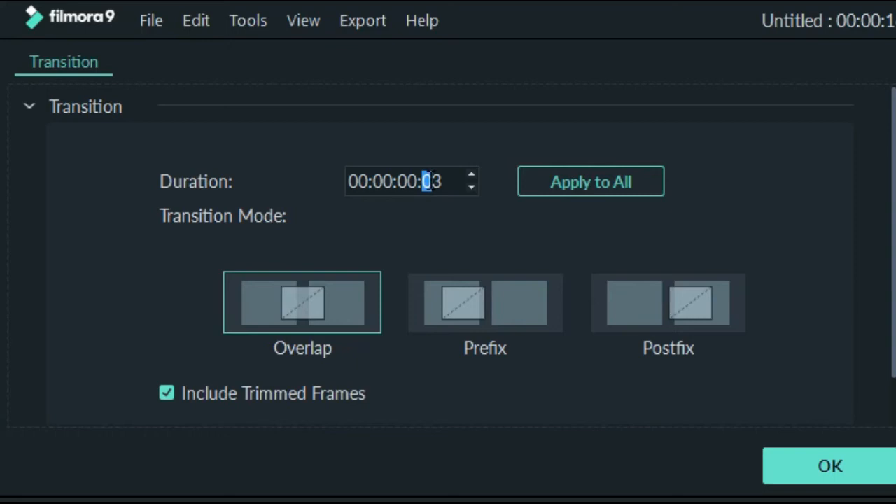
{"action": "type", "text": "2"}
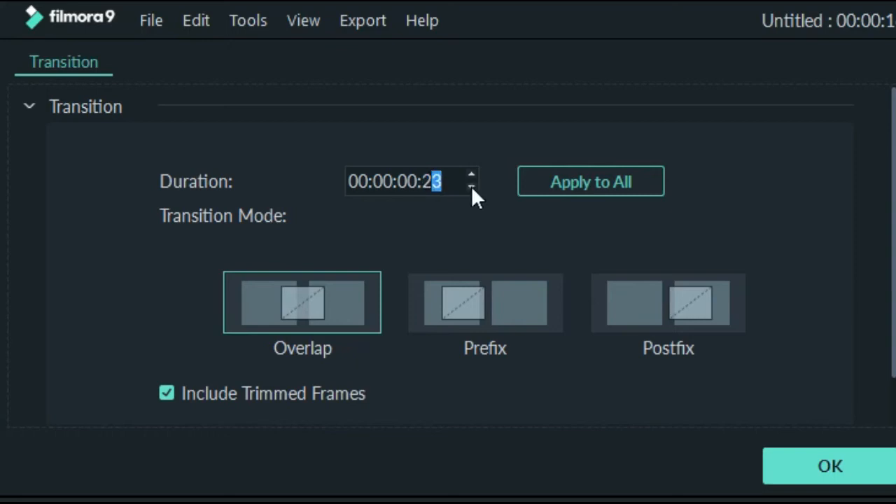
{"action": "left_click", "coordinate": [471, 186]}
{"action": "left_click", "coordinate": [471, 186]}
{"action": "left_click", "coordinate": [471, 186]}
{"action": "left_click", "coordinate": [471, 187]}
{"action": "left_click", "coordinate": [470, 175]}
{"action": "left_click", "coordinate": [471, 175]}
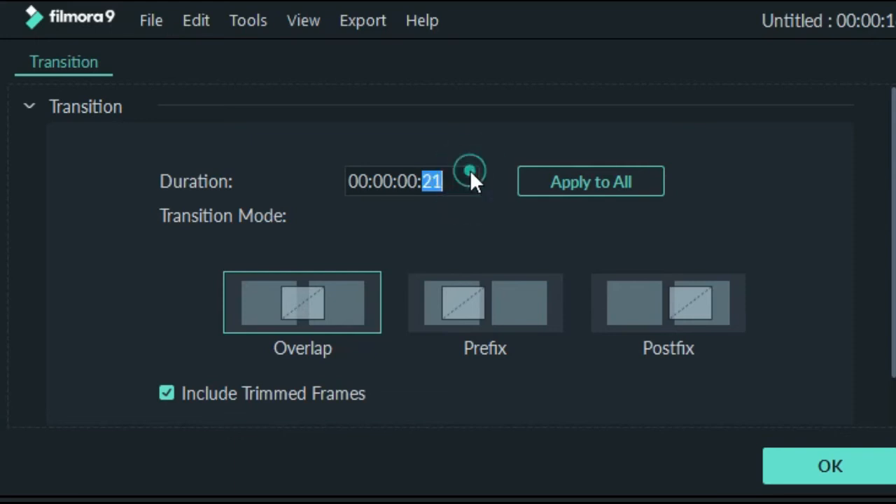
{"action": "left_click", "coordinate": [470, 175]}
{"action": "left_click", "coordinate": [471, 175]}
{"action": "left_click", "coordinate": [470, 175]}
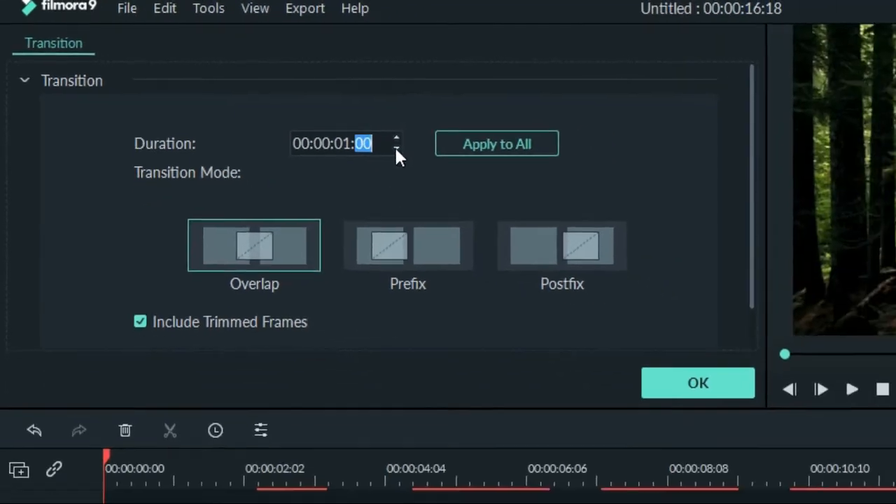
{"action": "left_click", "coordinate": [434, 161]}
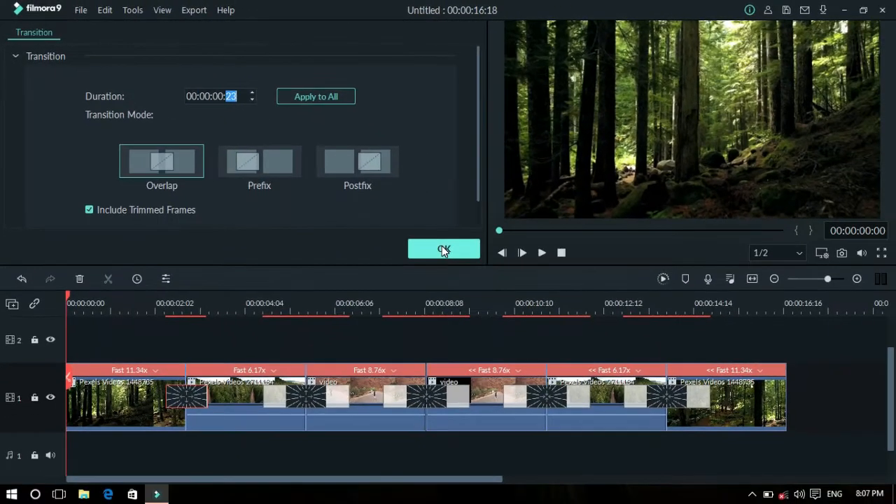
{"action": "left_click", "coordinate": [443, 250]}
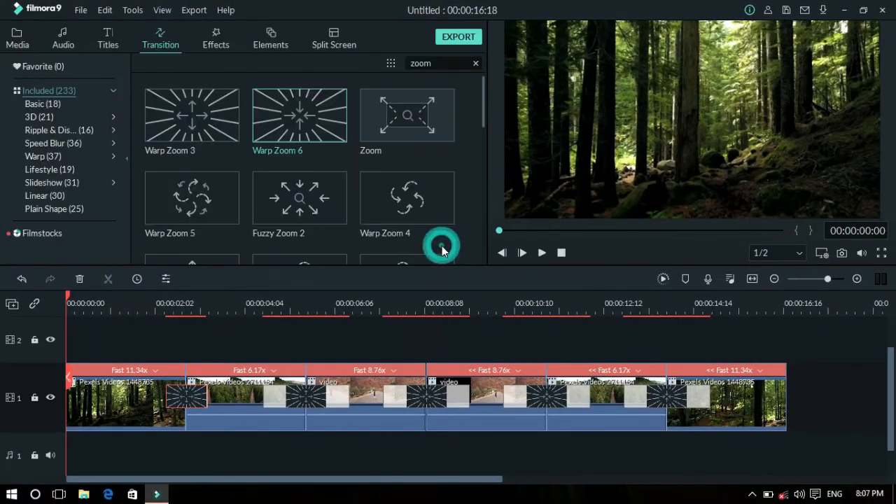
Apply the first transition's 00:00:00:23 duration to all transitions, confirm, and play the sequence preview.
{"action": "double_click", "coordinate": [194, 399]}
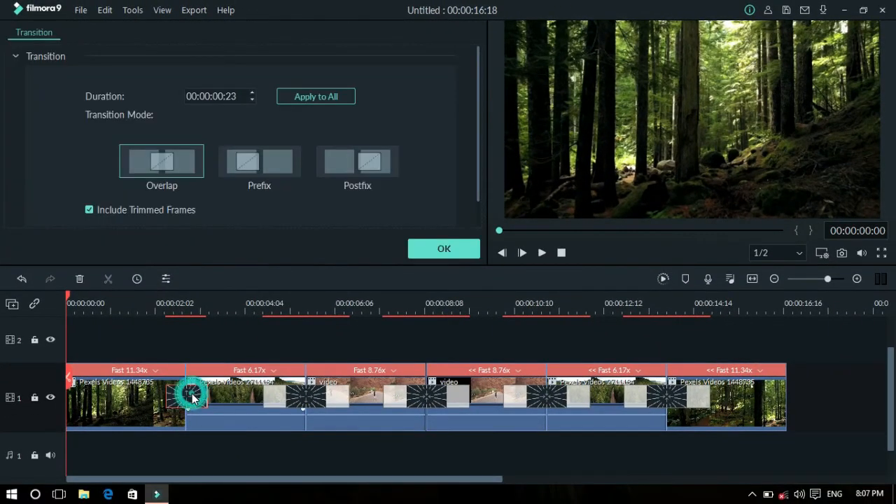
{"action": "left_click", "coordinate": [331, 103]}
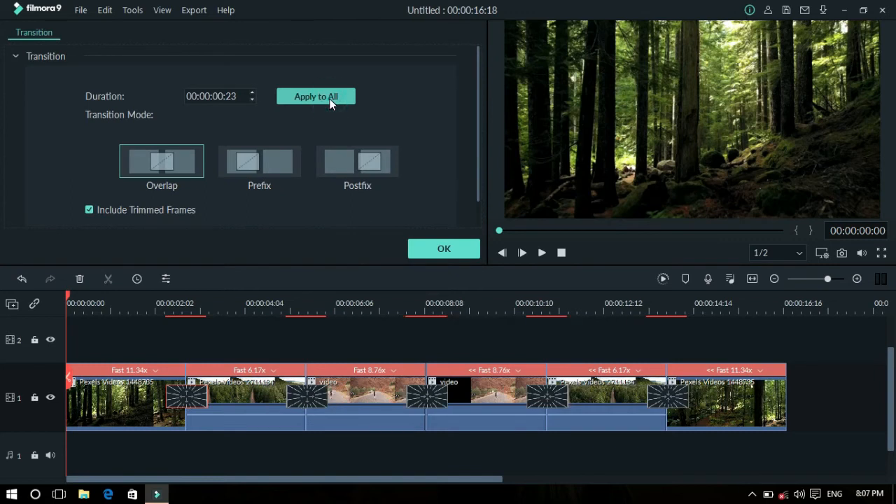
{"action": "left_click", "coordinate": [443, 250]}
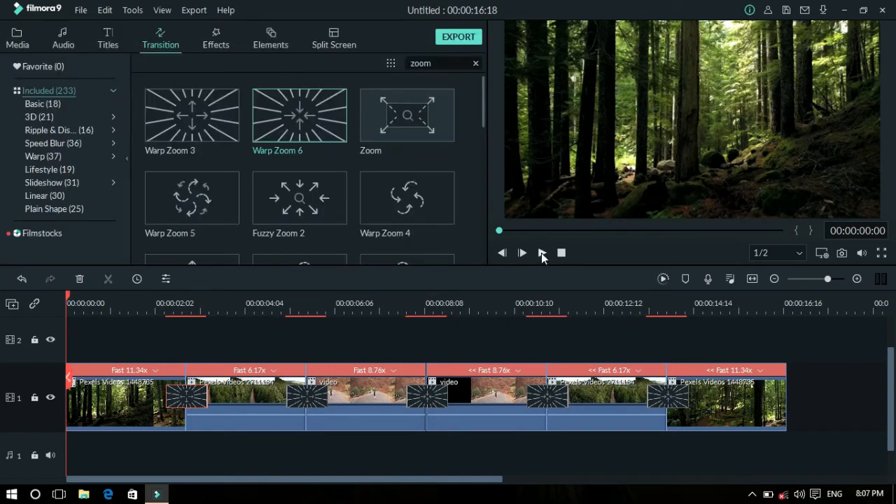
{"action": "left_click", "coordinate": [541, 253]}
Apply Crop to Fit to the first two clips on track 1, Pexels Videos 1448735 and Pexels Videos 2711134.
{"action": "left_click", "coordinate": [121, 400]}
{"action": "right_click", "coordinate": [121, 399]}
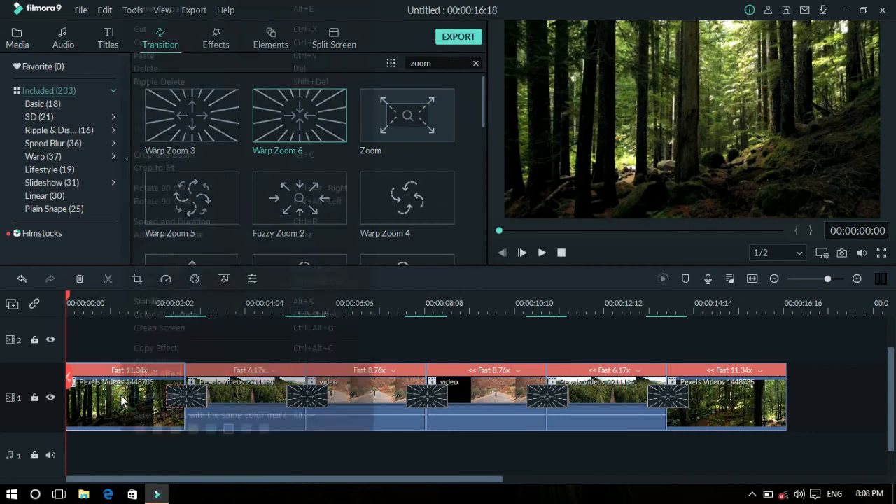
{"action": "left_click", "coordinate": [167, 170]}
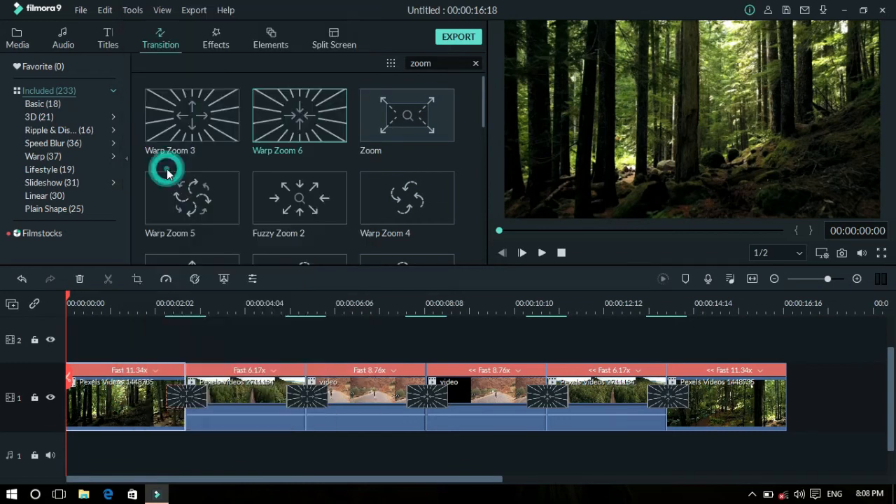
{"action": "left_click", "coordinate": [247, 385]}
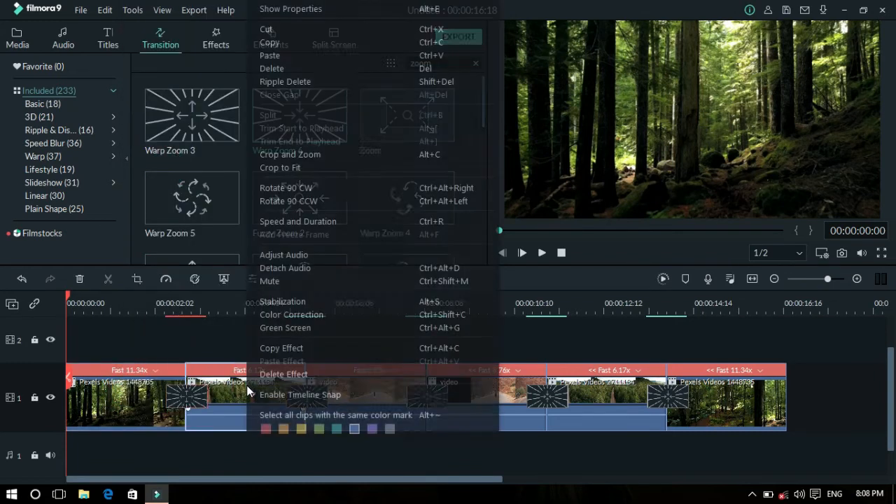
{"action": "right_click", "coordinate": [247, 385]}
{"action": "left_click", "coordinate": [297, 170]}
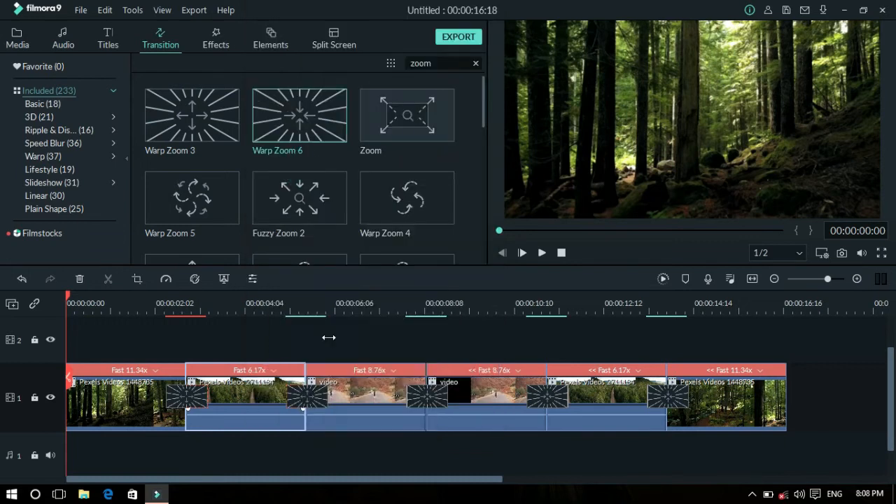
Apply Crop to Fit to the forward and reversed clips named video, the third and fourth clips on track 1.
{"action": "left_click", "coordinate": [367, 391]}
{"action": "right_click", "coordinate": [366, 391]}
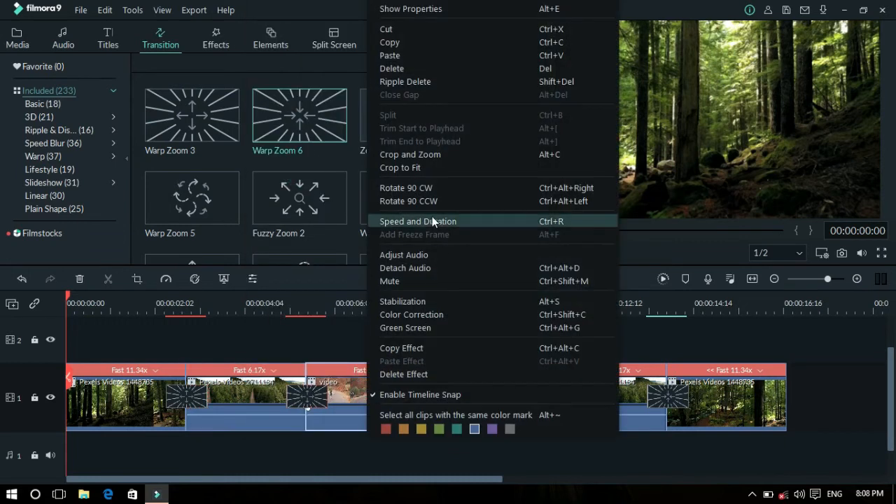
{"action": "left_click", "coordinate": [417, 168]}
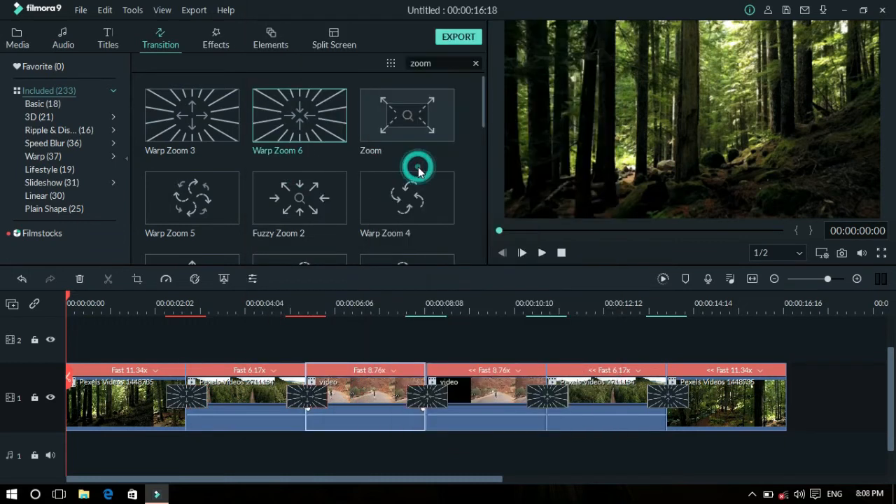
{"action": "left_click", "coordinate": [476, 298]}
{"action": "left_click", "coordinate": [501, 393]}
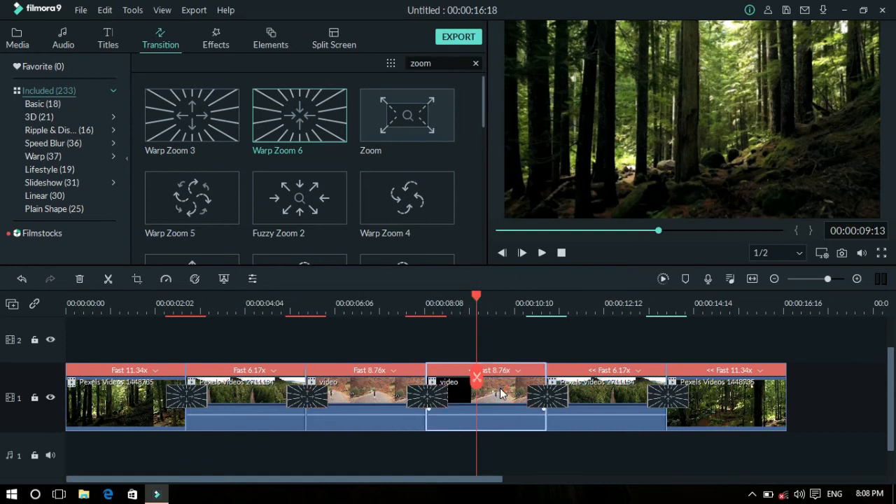
{"action": "right_click", "coordinate": [501, 393]}
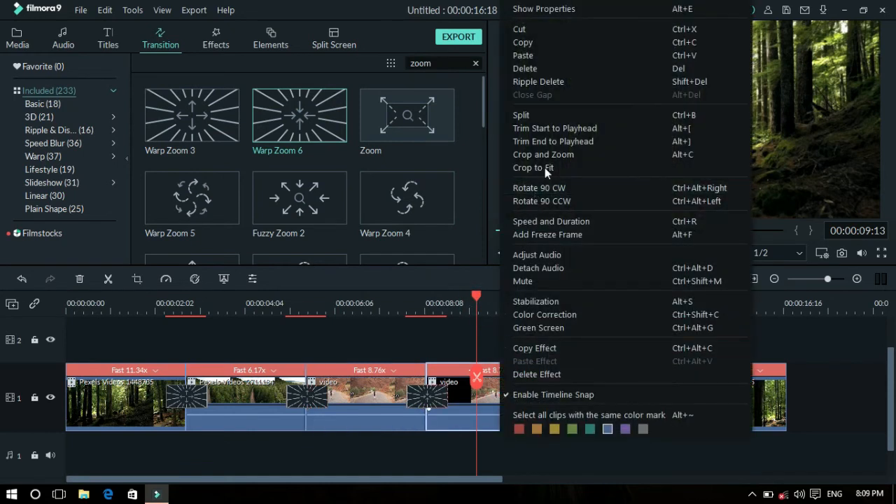
{"action": "left_click", "coordinate": [546, 167]}
Apply Crop to Fit to the reversed Pexels Videos 2711134 and 1448735 clips, and return the playhead to the sequence start.
{"action": "left_click", "coordinate": [601, 396]}
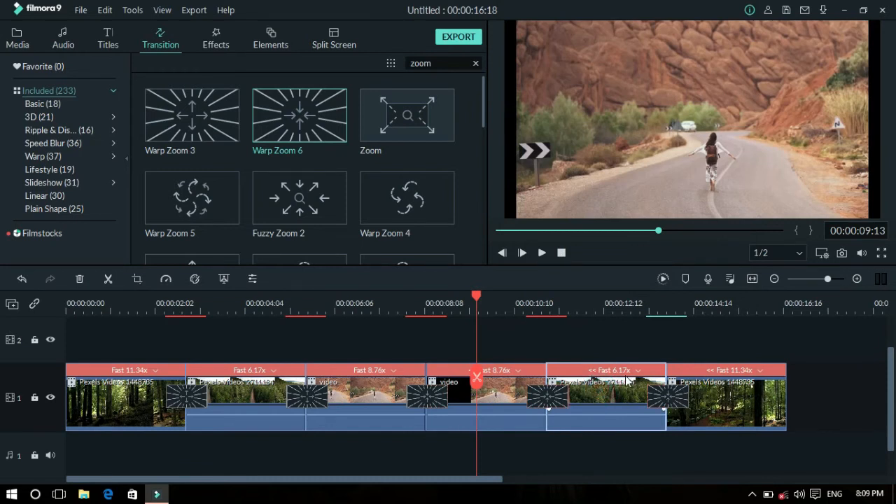
{"action": "right_click", "coordinate": [617, 389]}
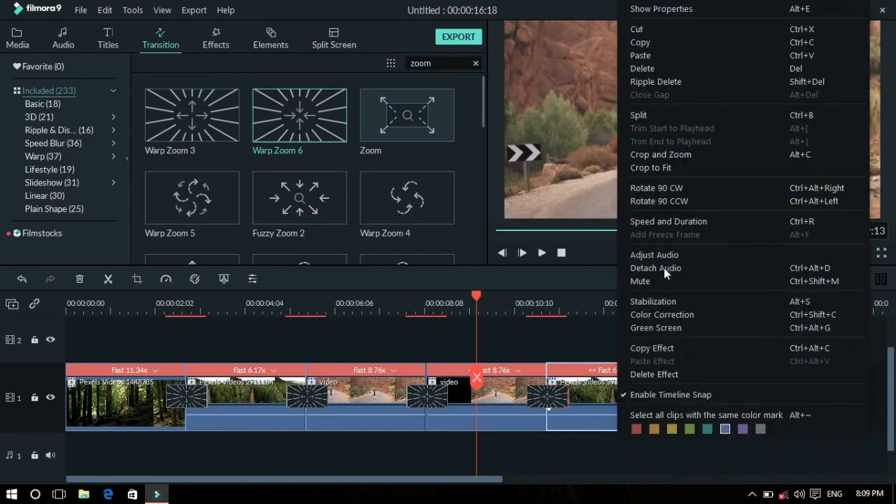
{"action": "left_click", "coordinate": [662, 168]}
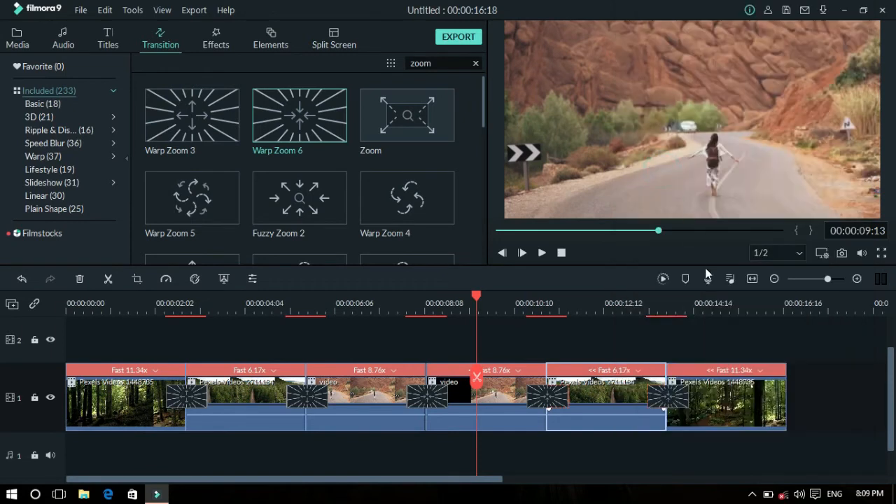
{"action": "left_click", "coordinate": [726, 404]}
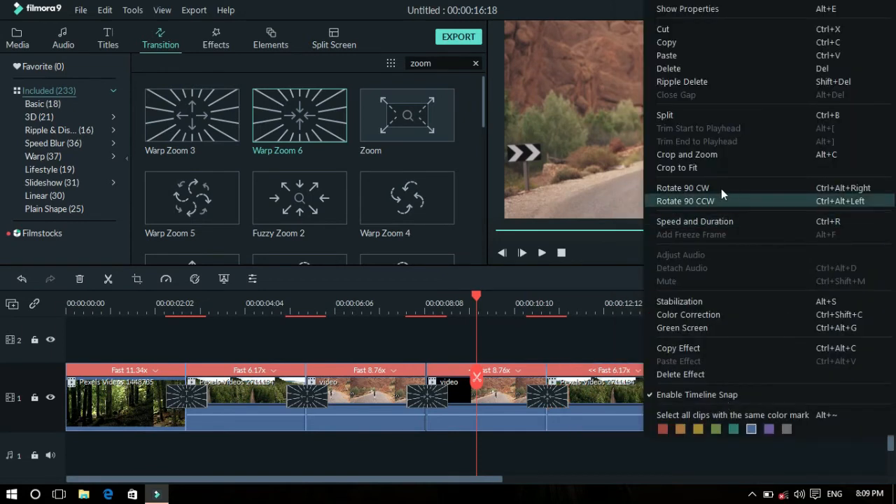
{"action": "left_click", "coordinate": [700, 168]}
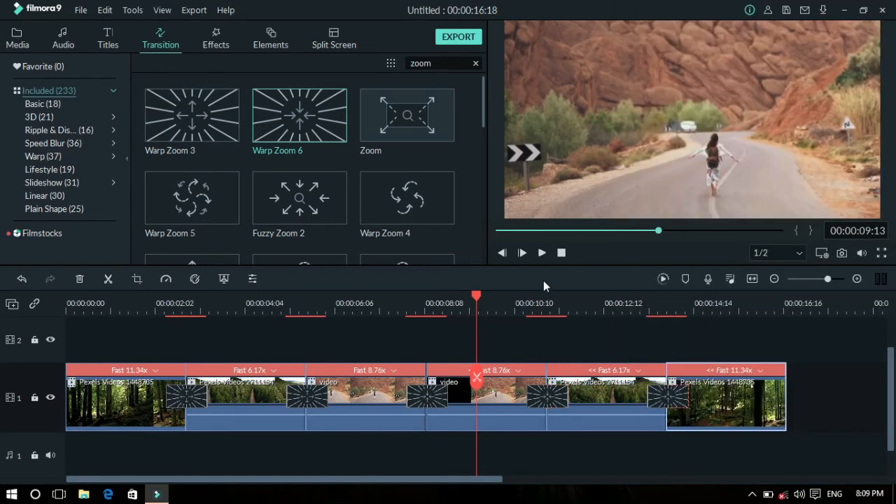
{"action": "left_click_drag", "start_coordinate": [476, 295], "coordinate": [2, 321]}
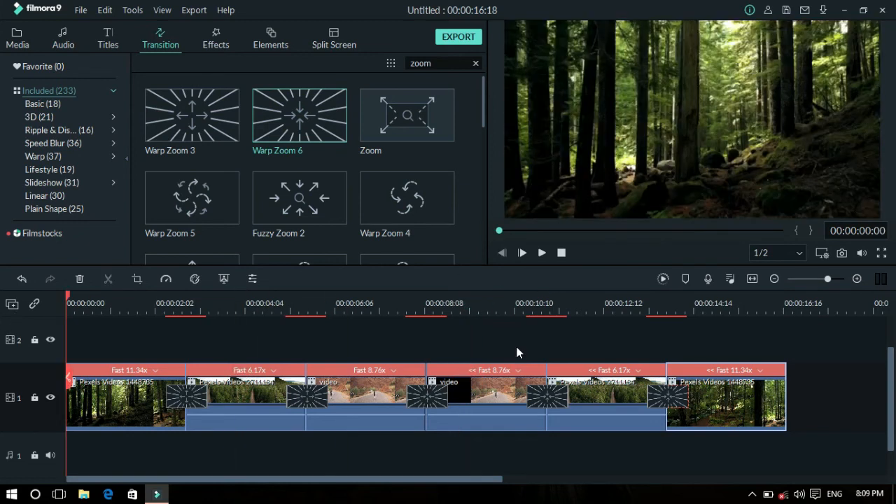